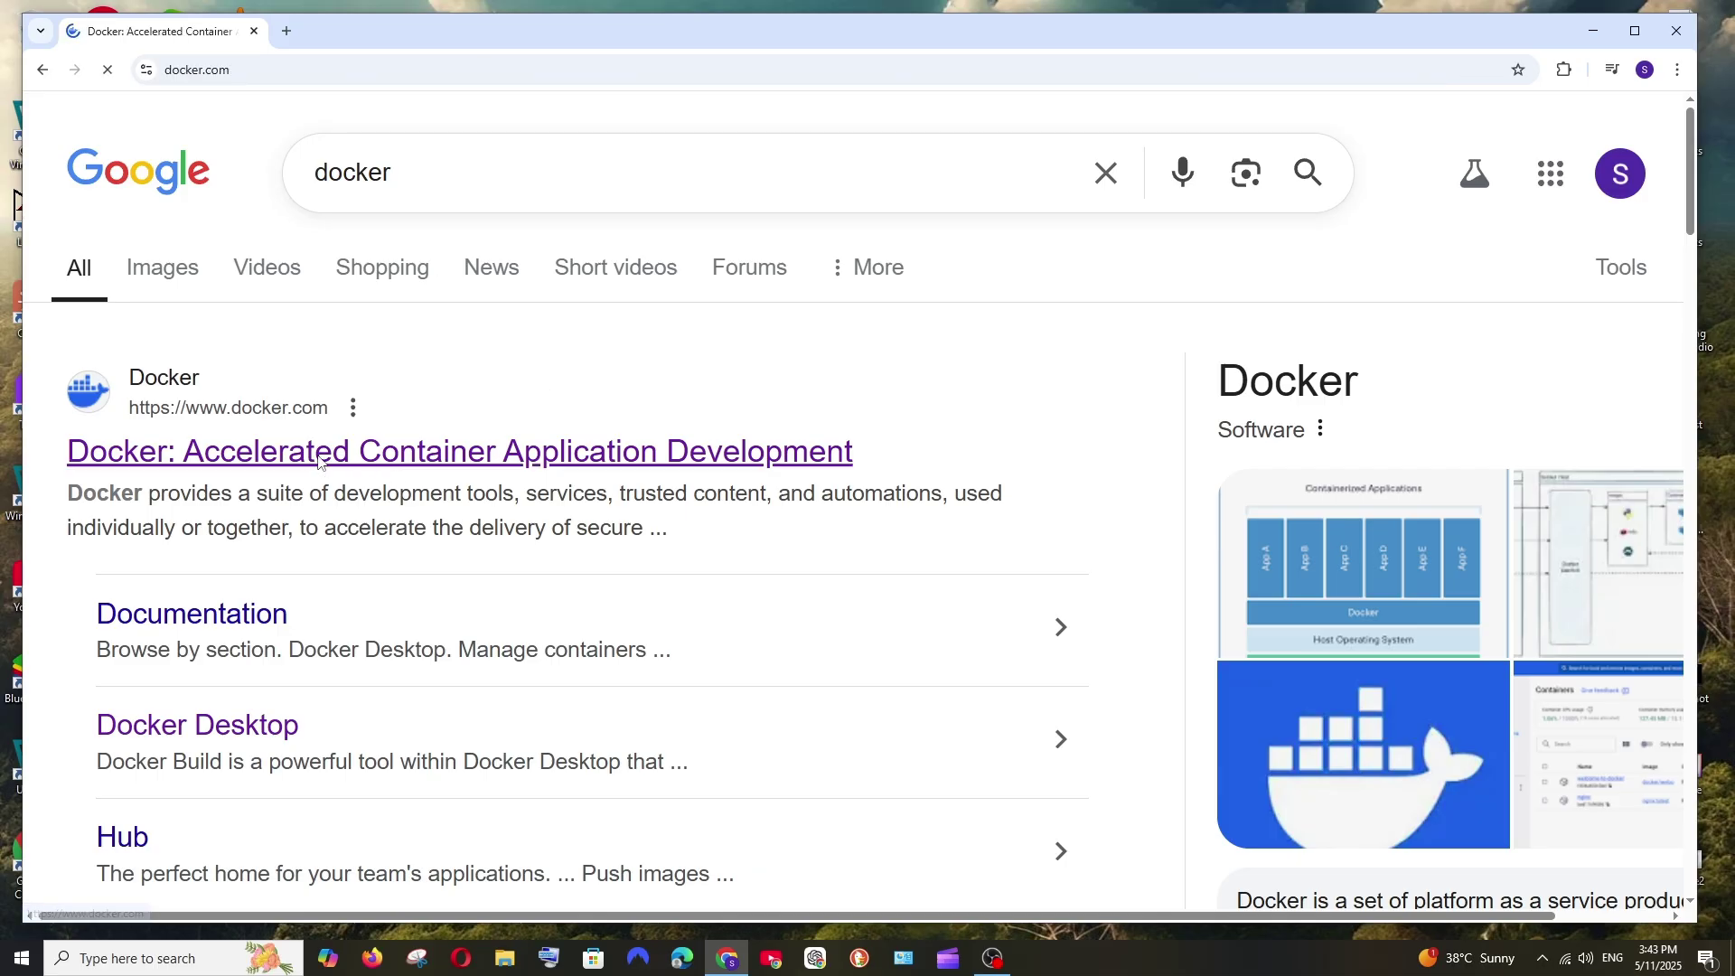
Open the Docker website from the search results and go to its Developers > Documentation page.
click(318, 462)
mouse_move(635, 209)
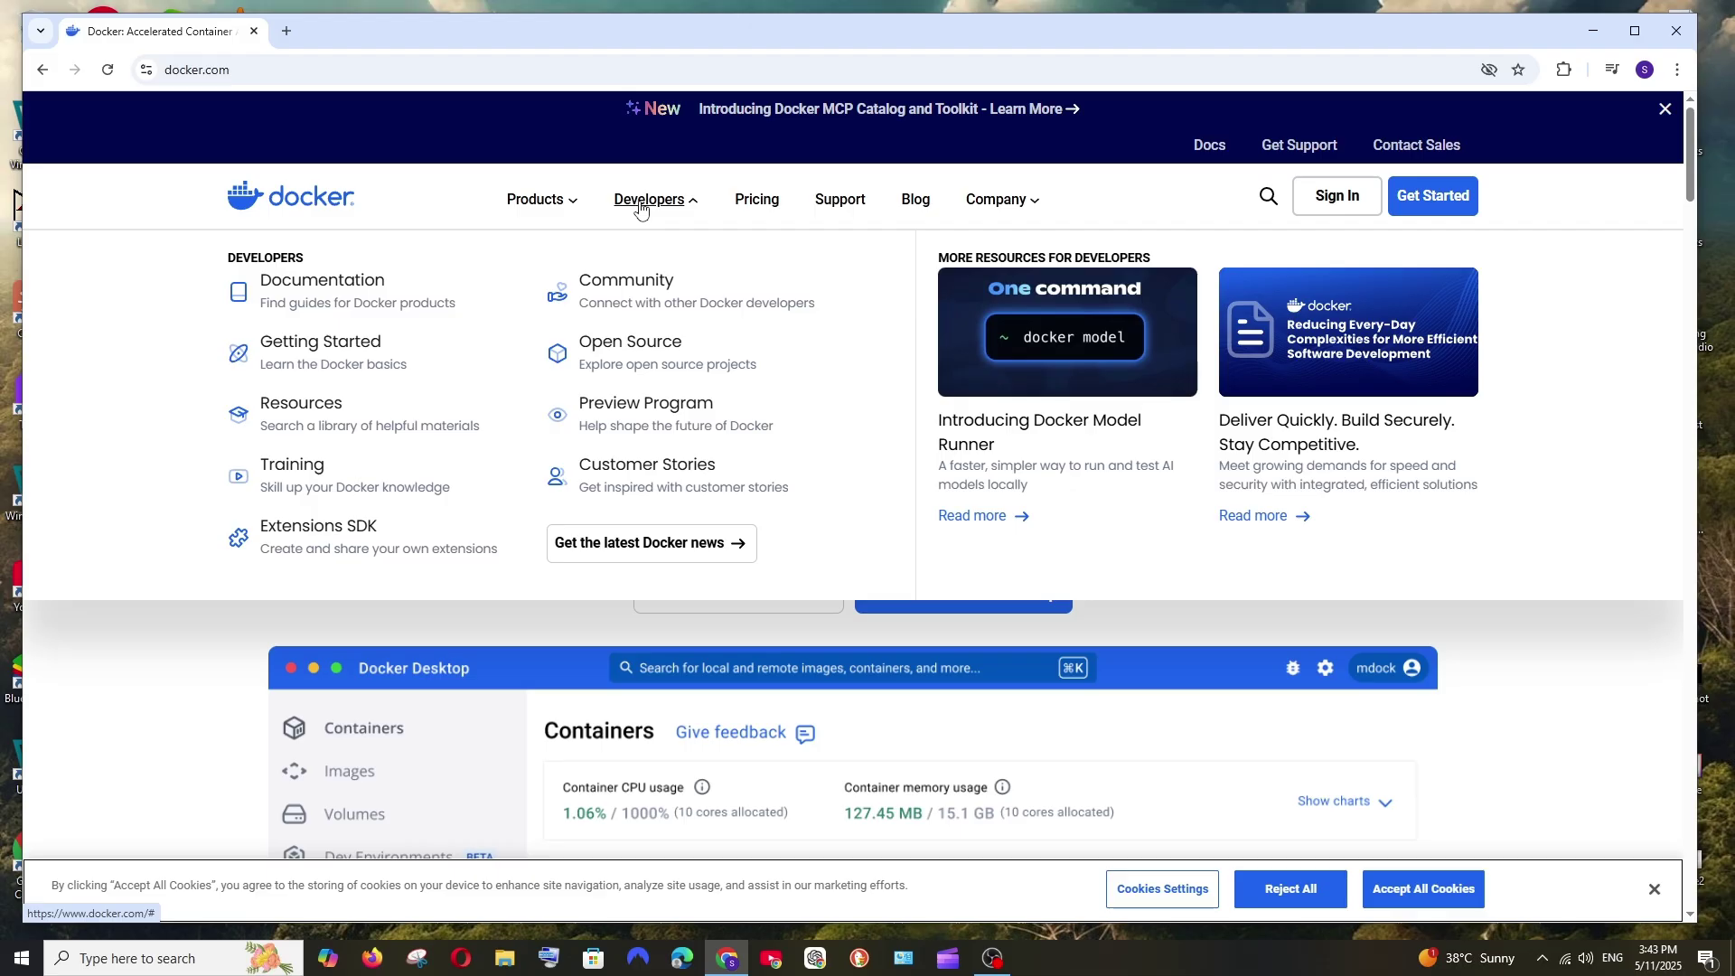
click(299, 291)
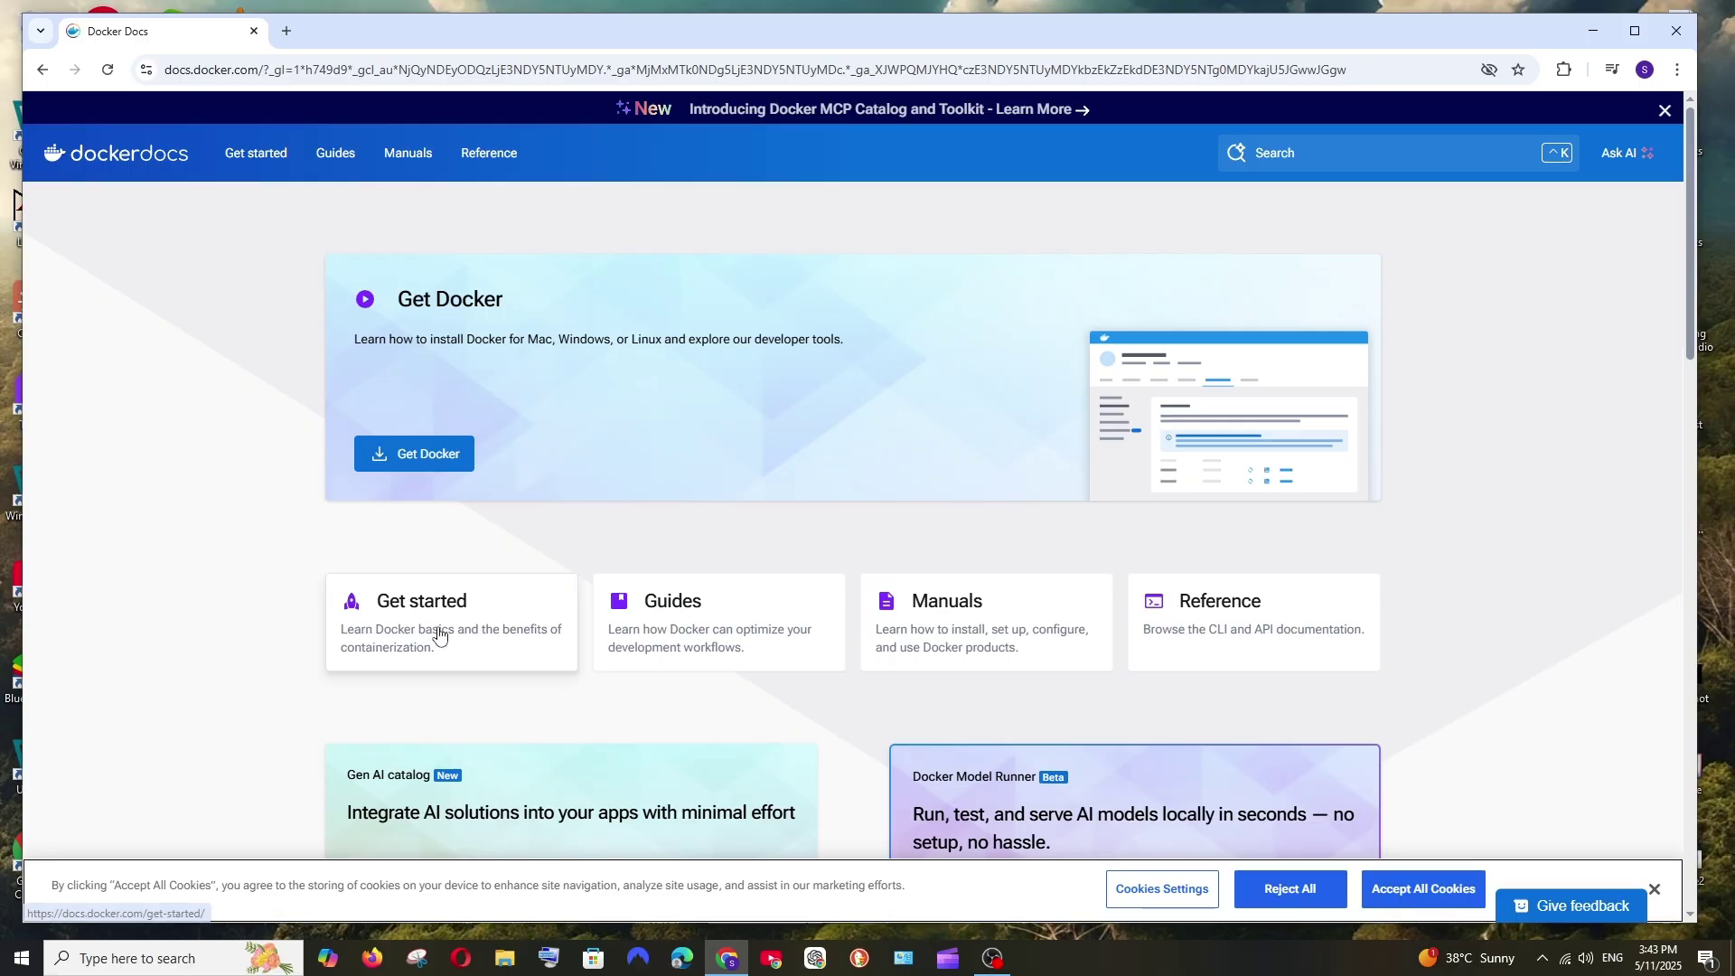
Navigate Get started > Get Docker > Docker Desktop for Windows to reach the Windows install guide.
click(380, 627)
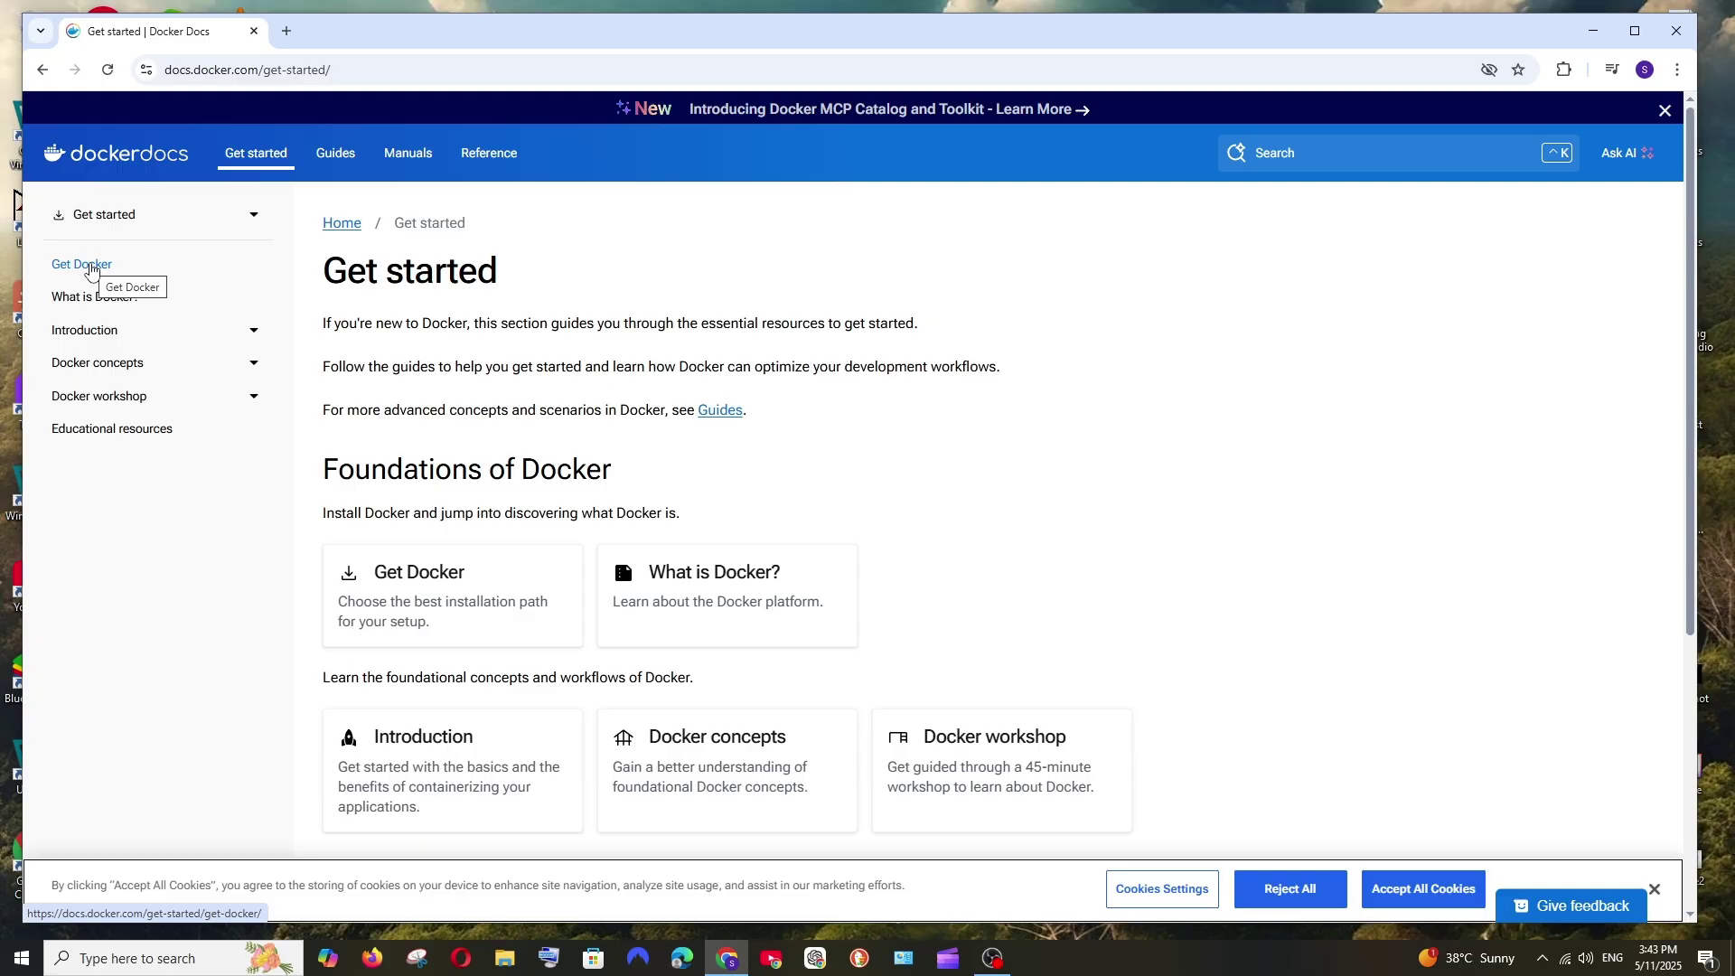
click(96, 269)
scroll(399, 576, down, 3)
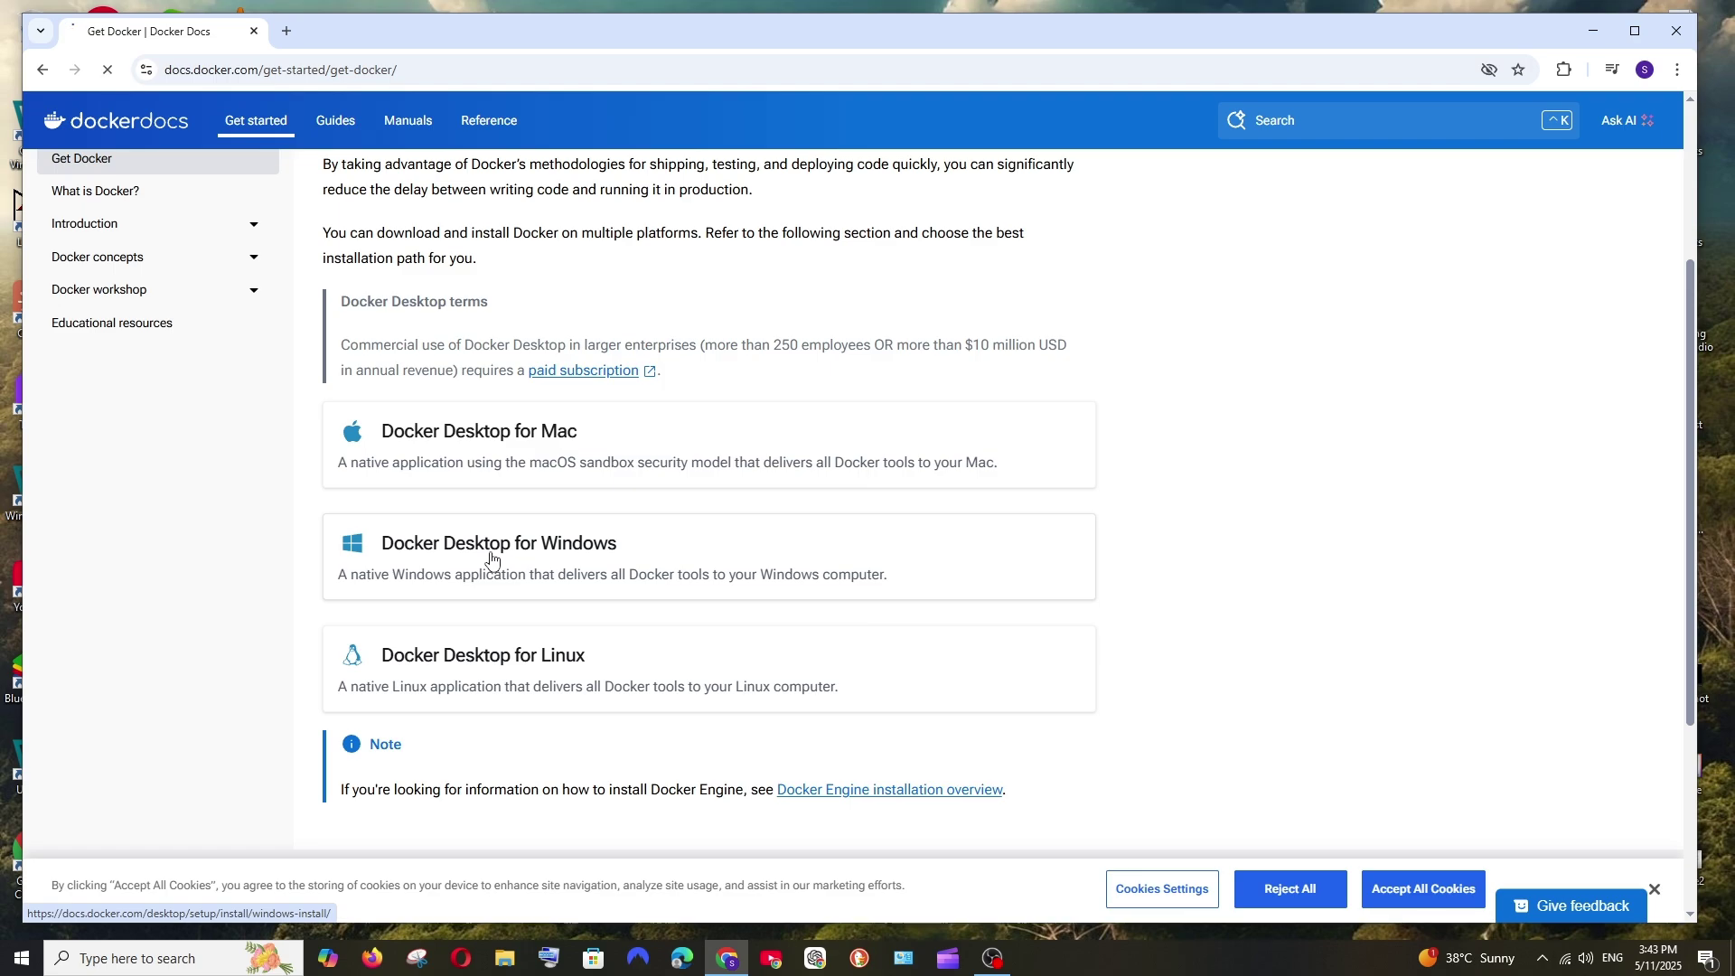
click(490, 560)
scroll(501, 436, down, 7)
scroll(466, 623, up, 5)
ctrl+scroll(553, 614, up, 2)
ctrl+scroll(552, 614, down, 2)
ctrl+scroll(758, 364, up, 2)
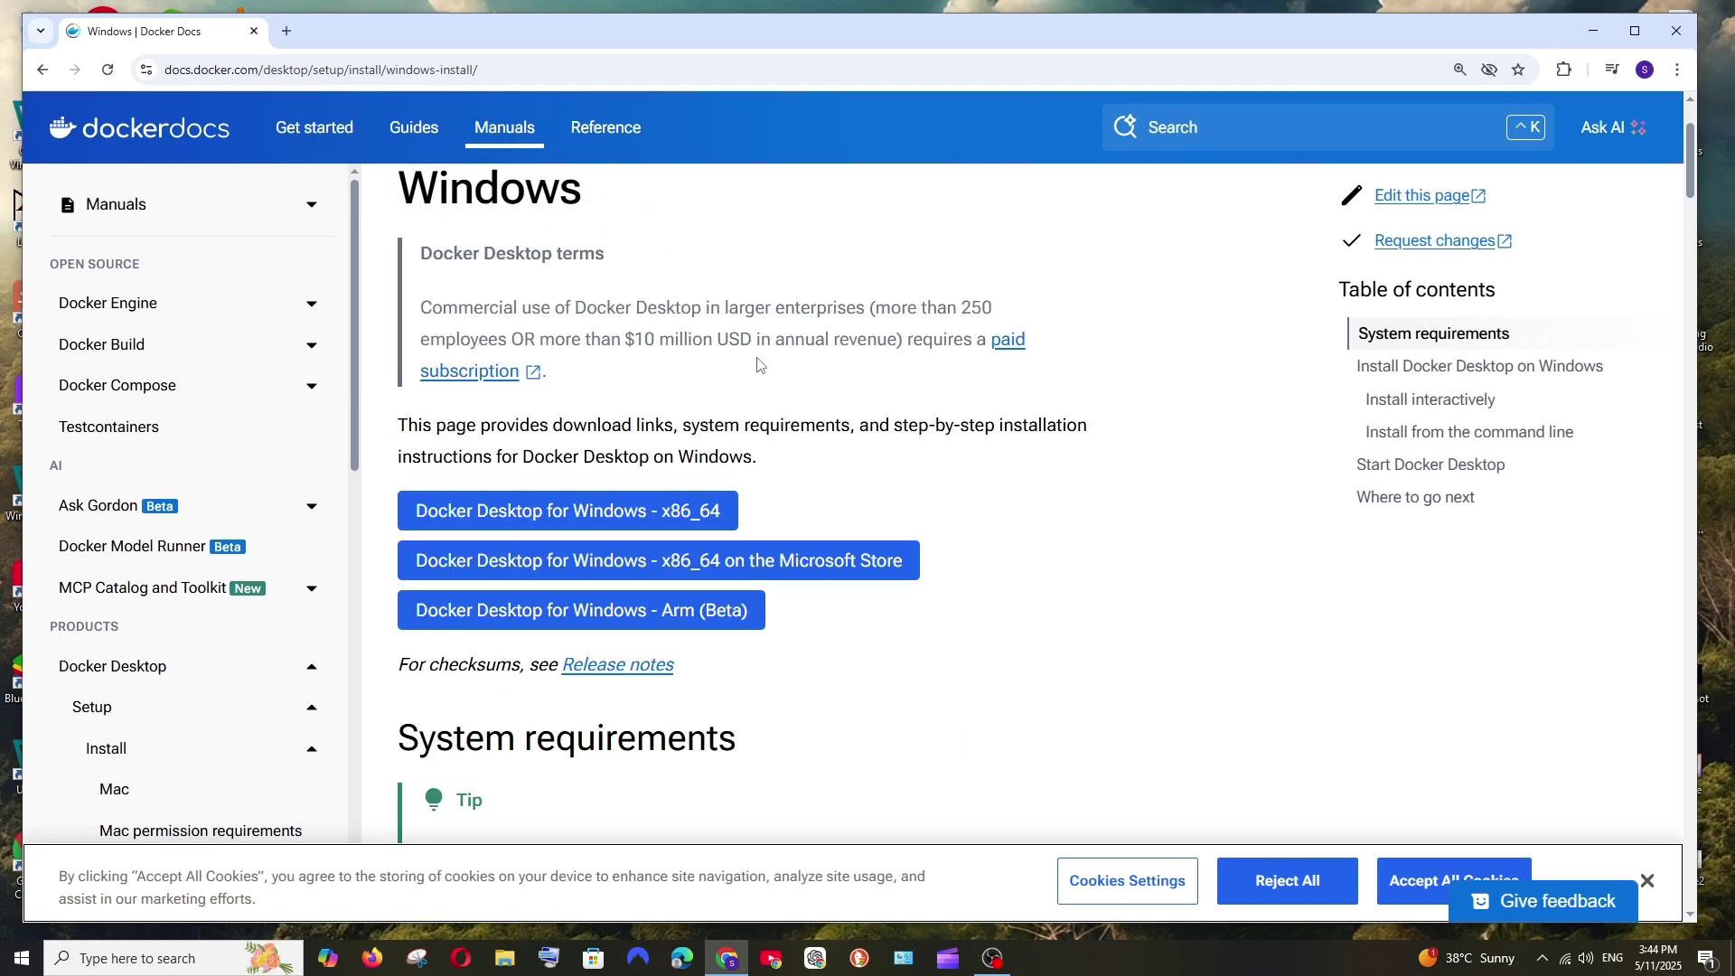
Download the Docker Desktop for Windows x86_64 installer and check its download progress.
click(580, 514)
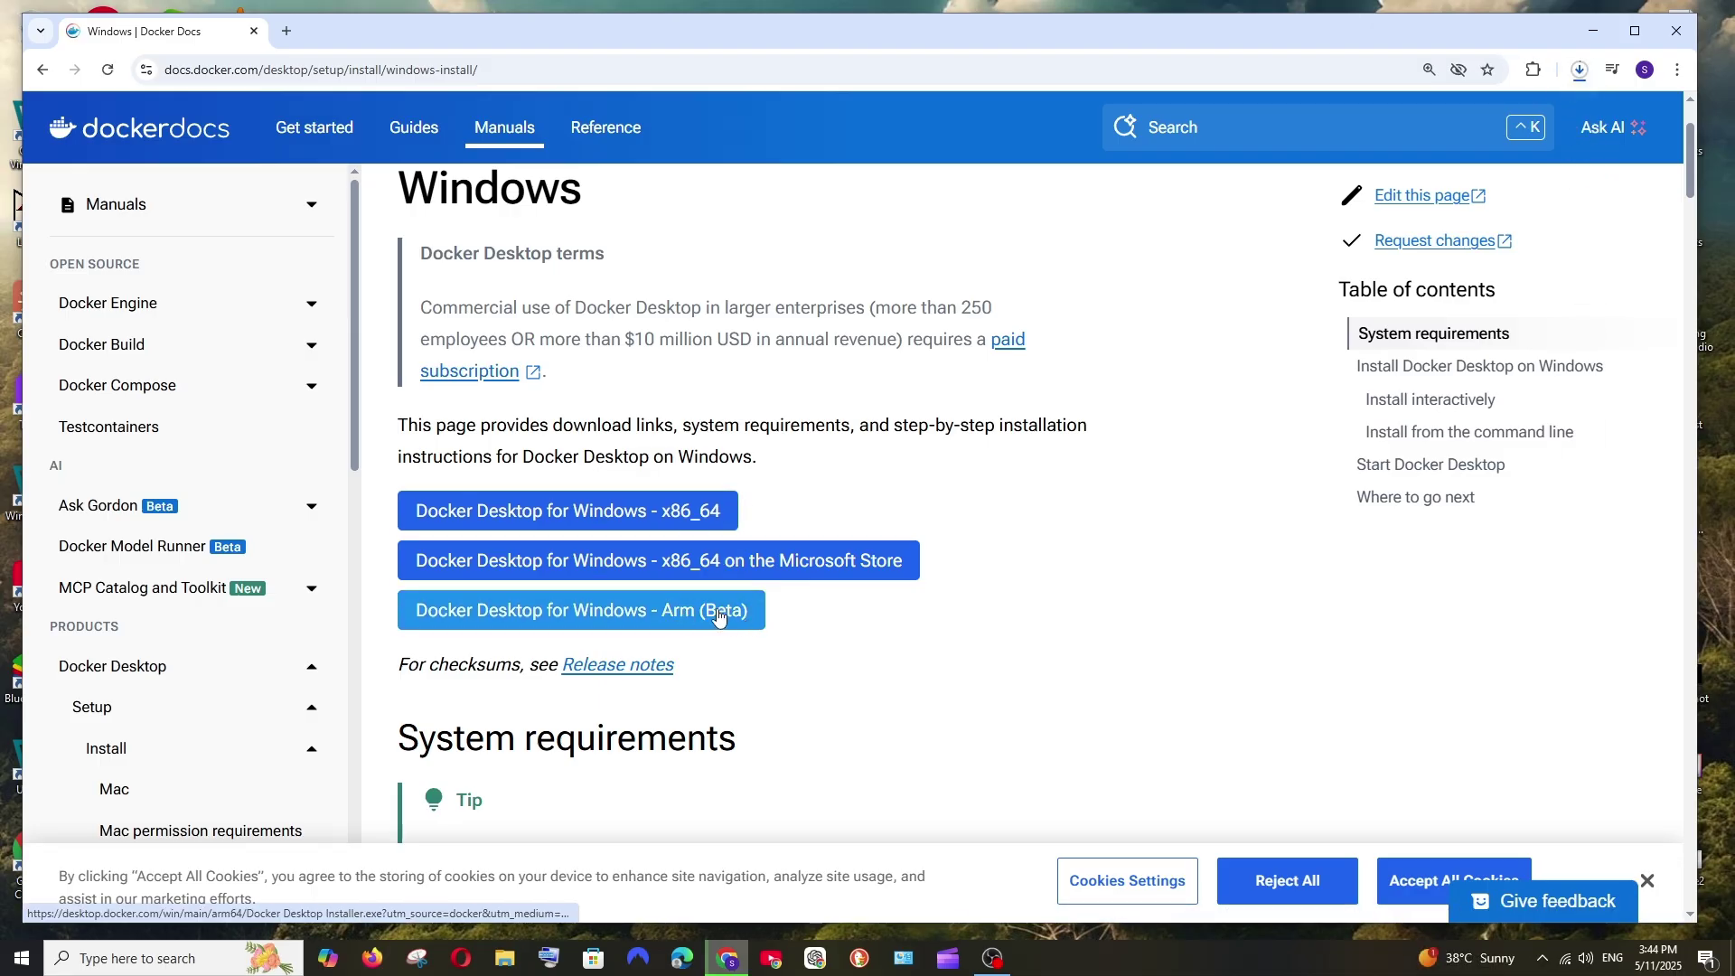
click(1579, 69)
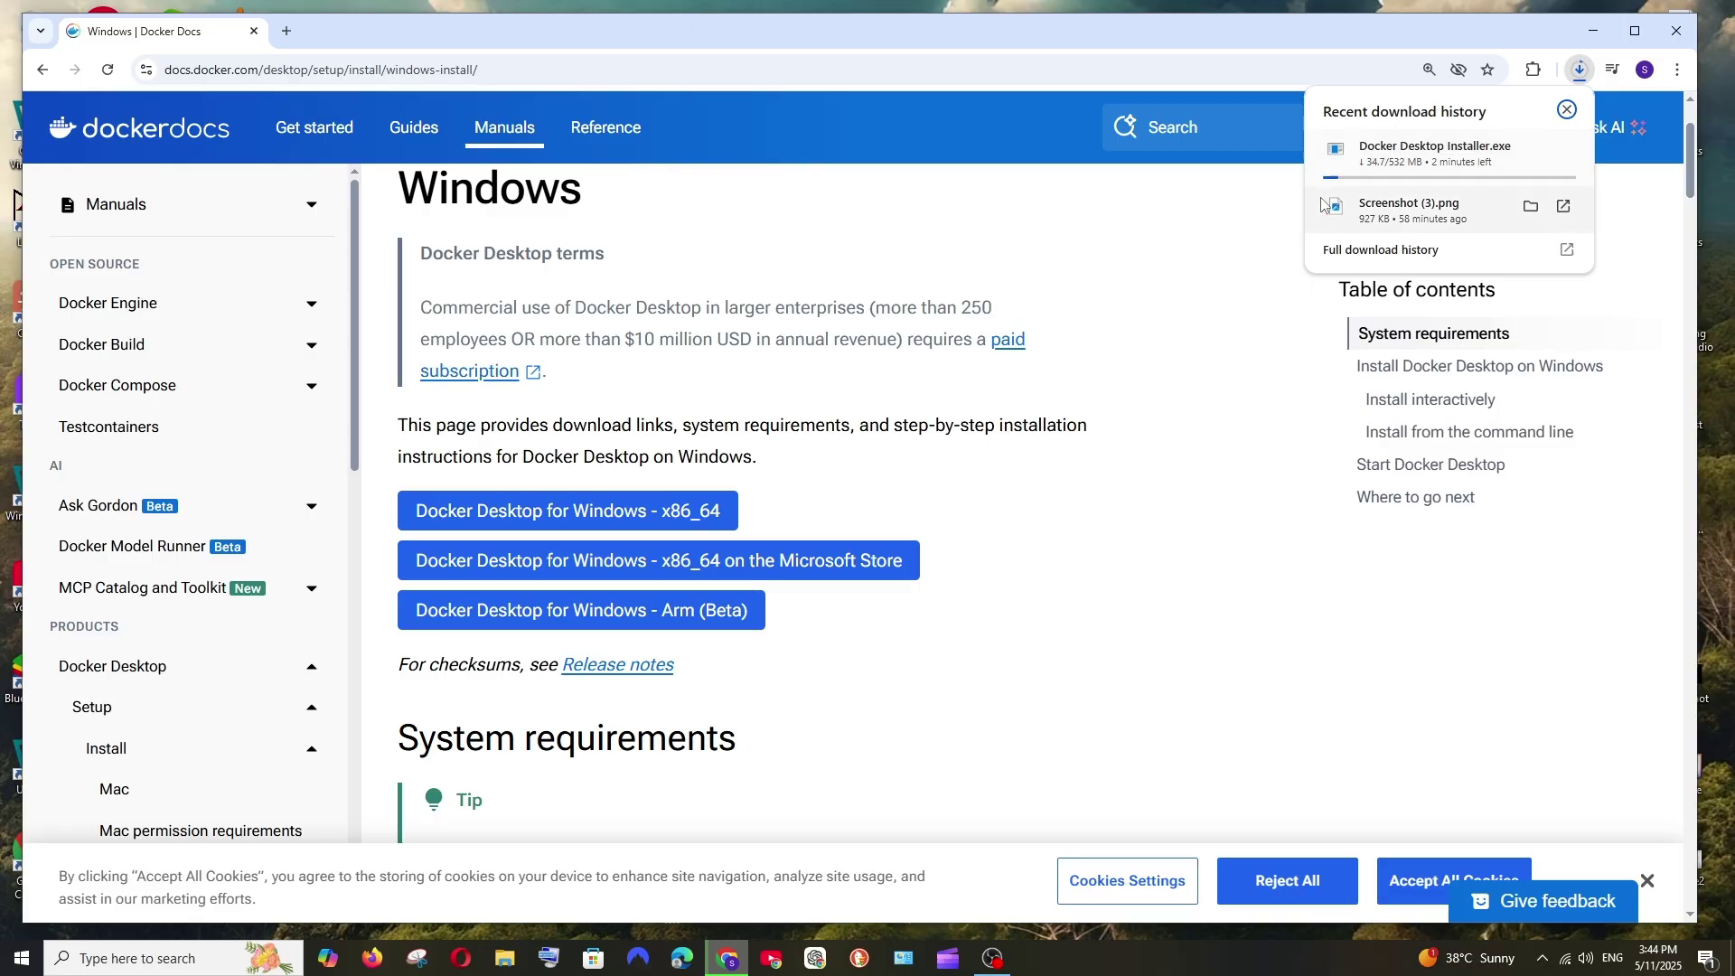
click(649, 395)
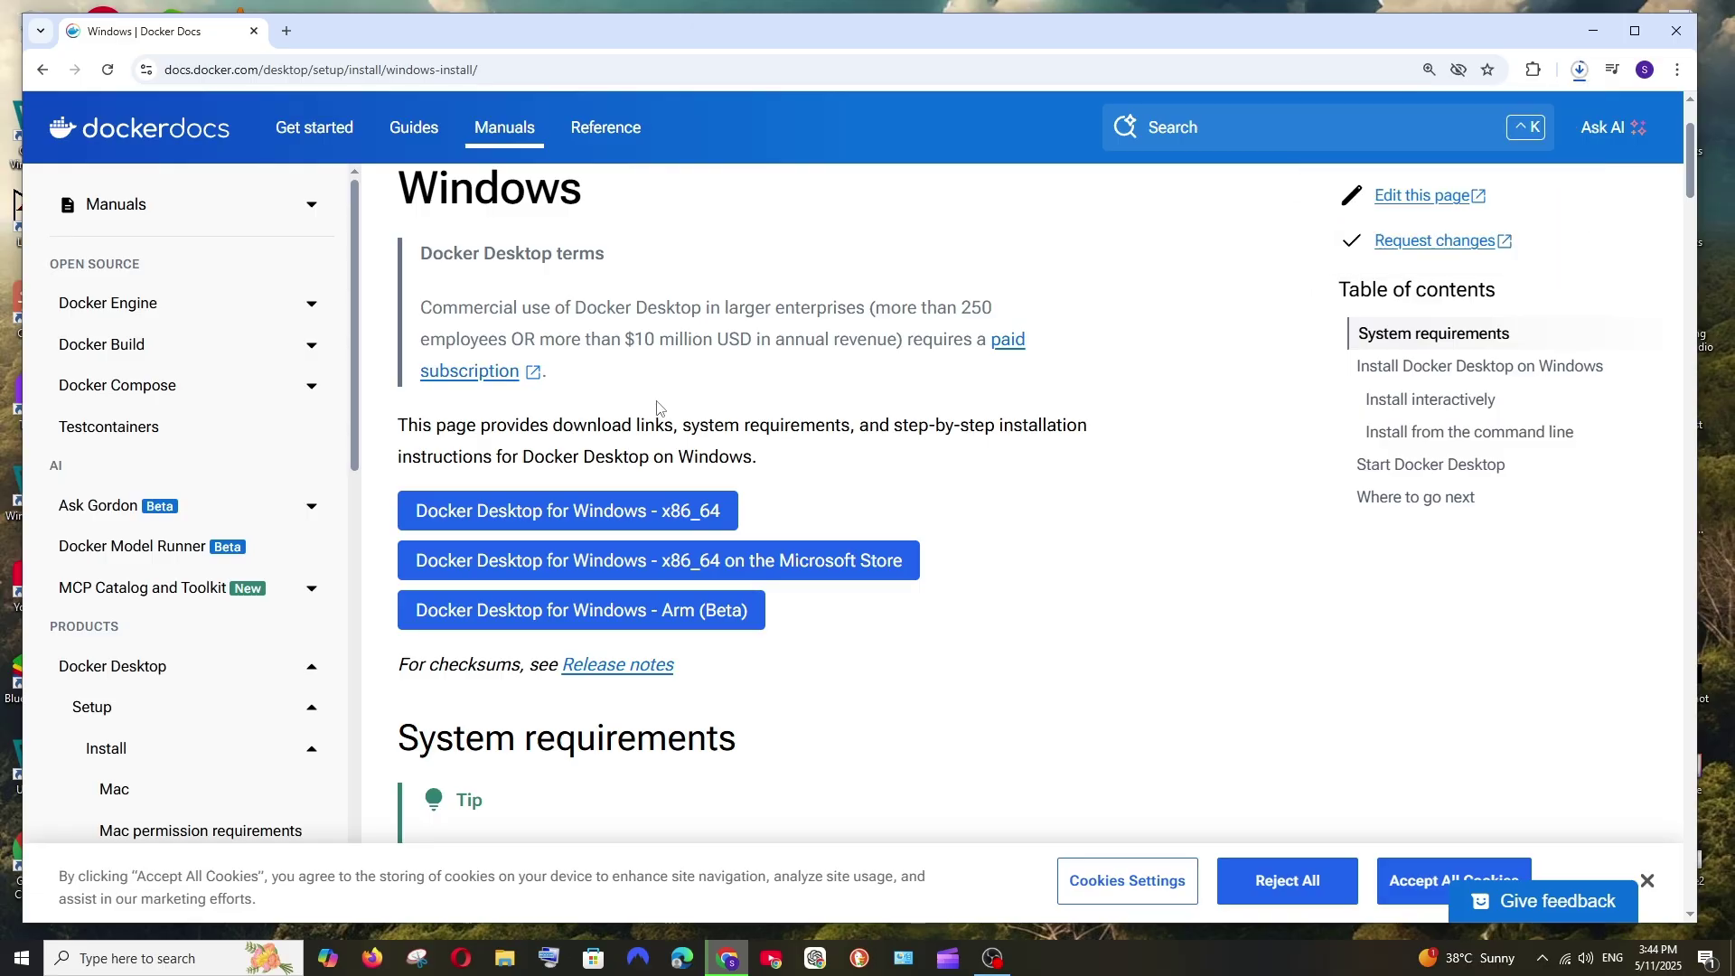
Scroll to the system requirements and highlight the WSL version requirement.
scroll(658, 408, down, 5)
scroll(658, 404, down, 2)
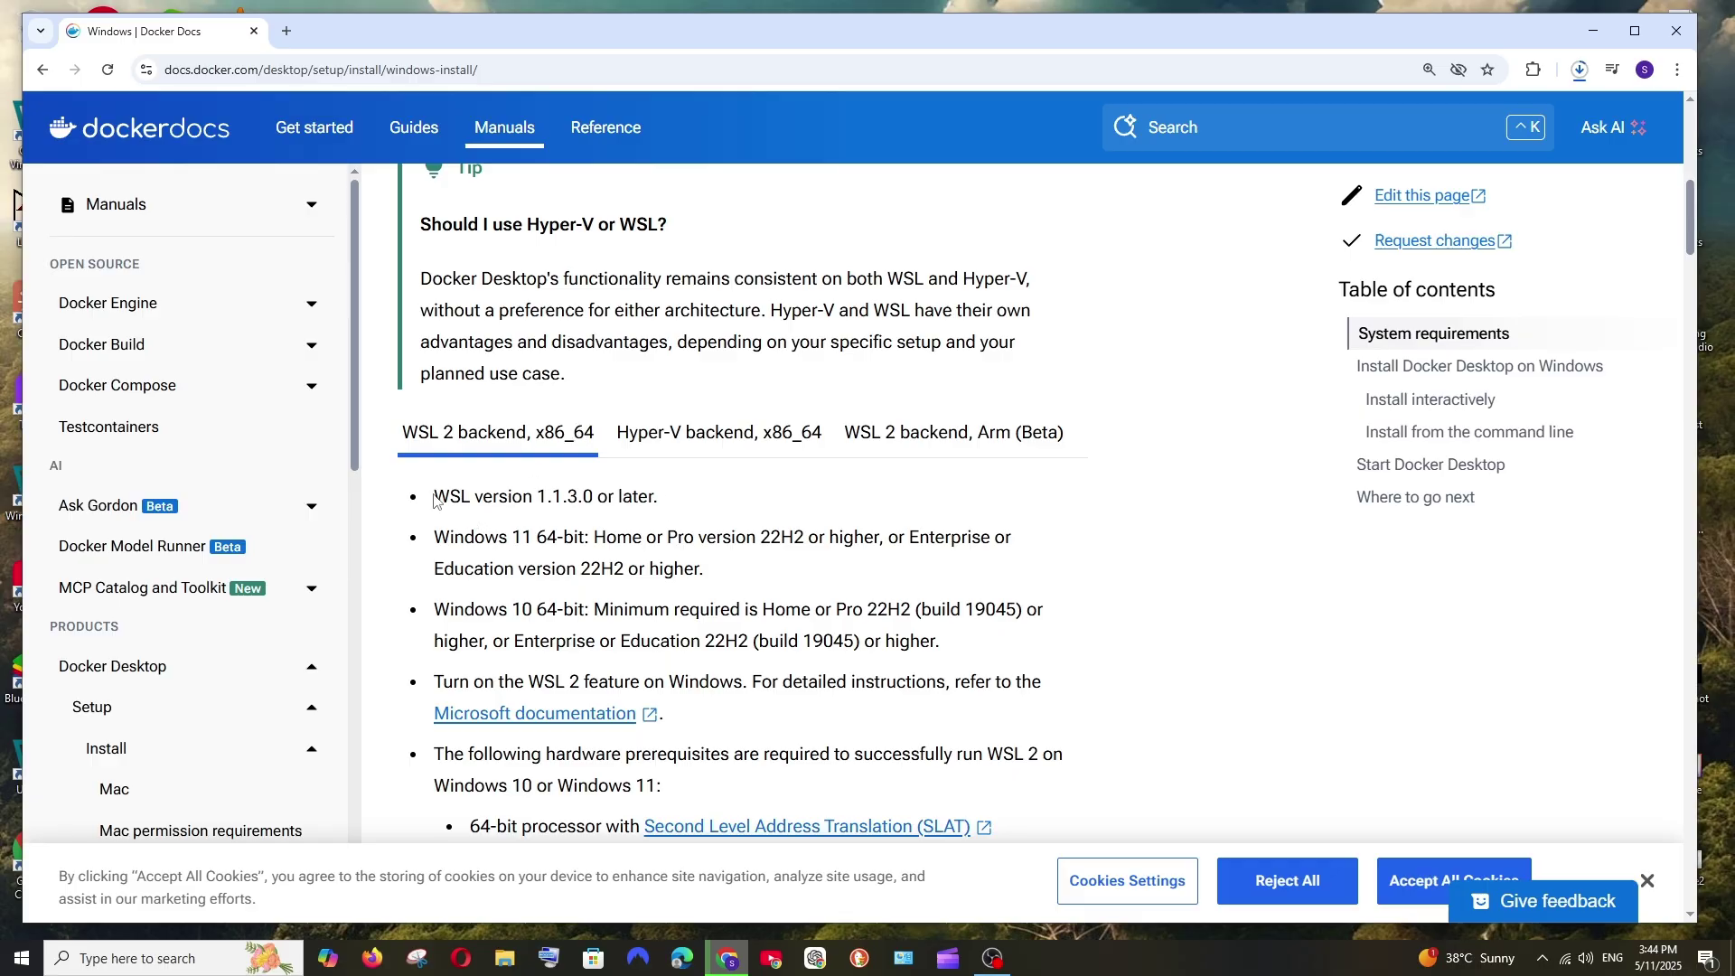
drag(436, 494, 484, 496)
Open Command Prompt and run wsl --version to check the installed WSL version.
click(556, 515)
click(170, 971)
text(cmd)
key(Return)
text(wsl --version)
key(Return)
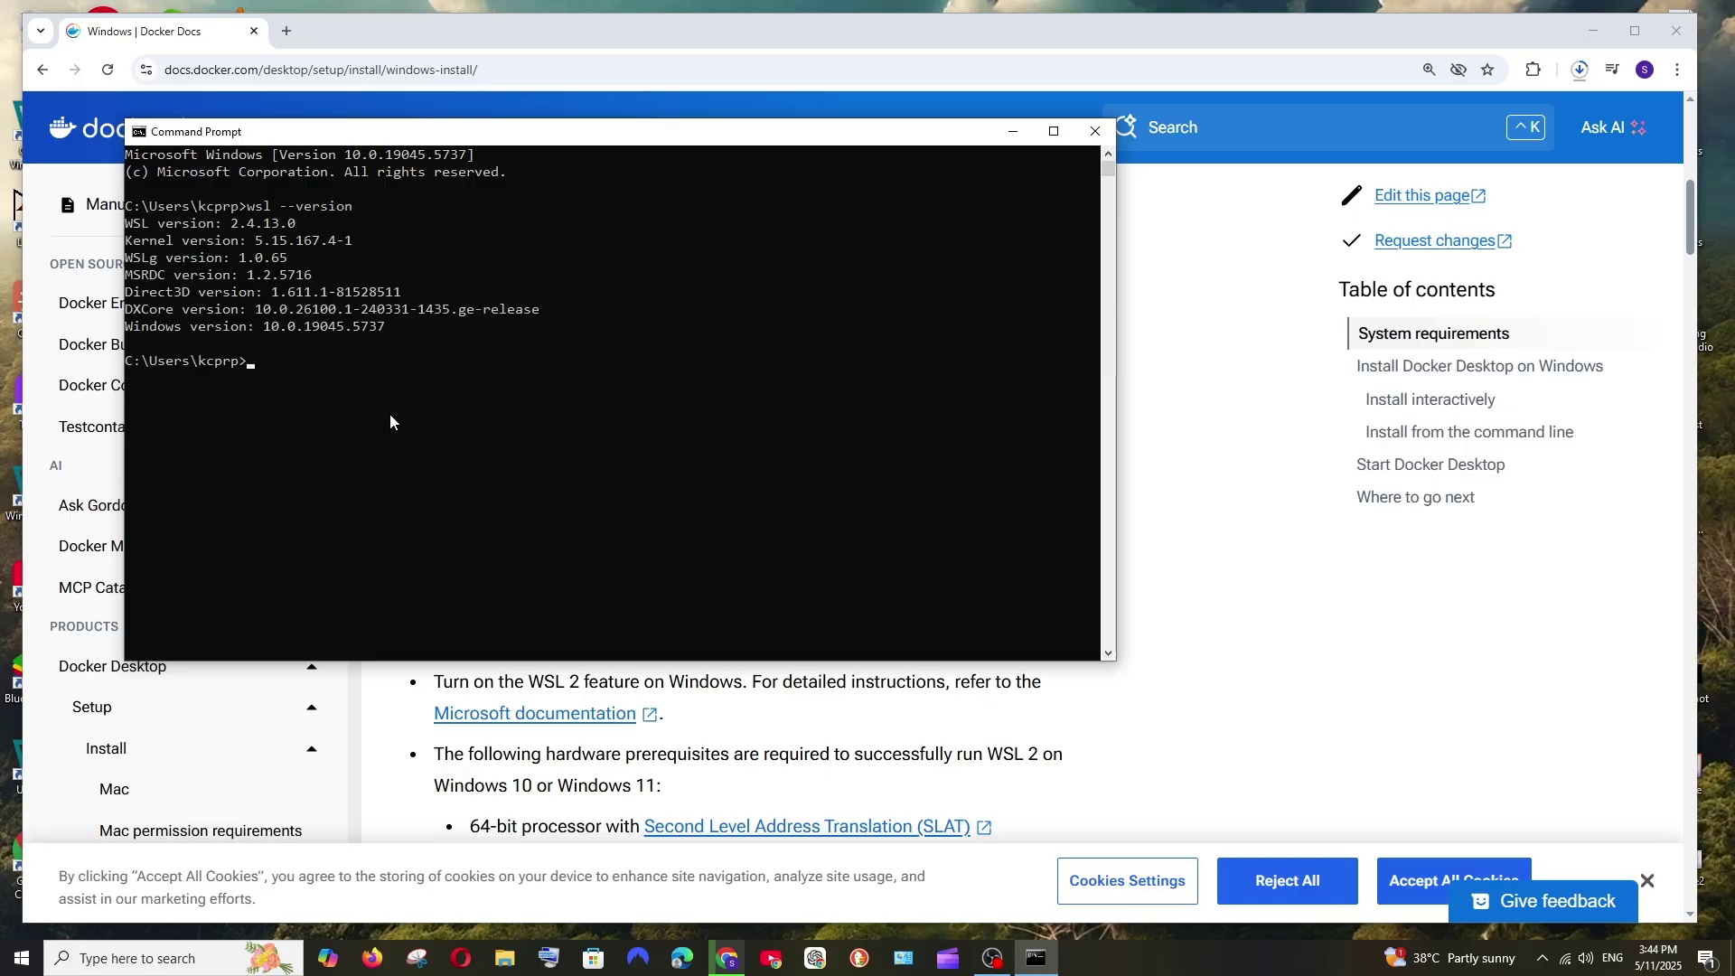
Compare the reported WSL 2.4.13.0 against the docs' requirement, then start typing wsl --install.
drag(395, 137, 607, 617)
drag(352, 712, 520, 756)
click(516, 755)
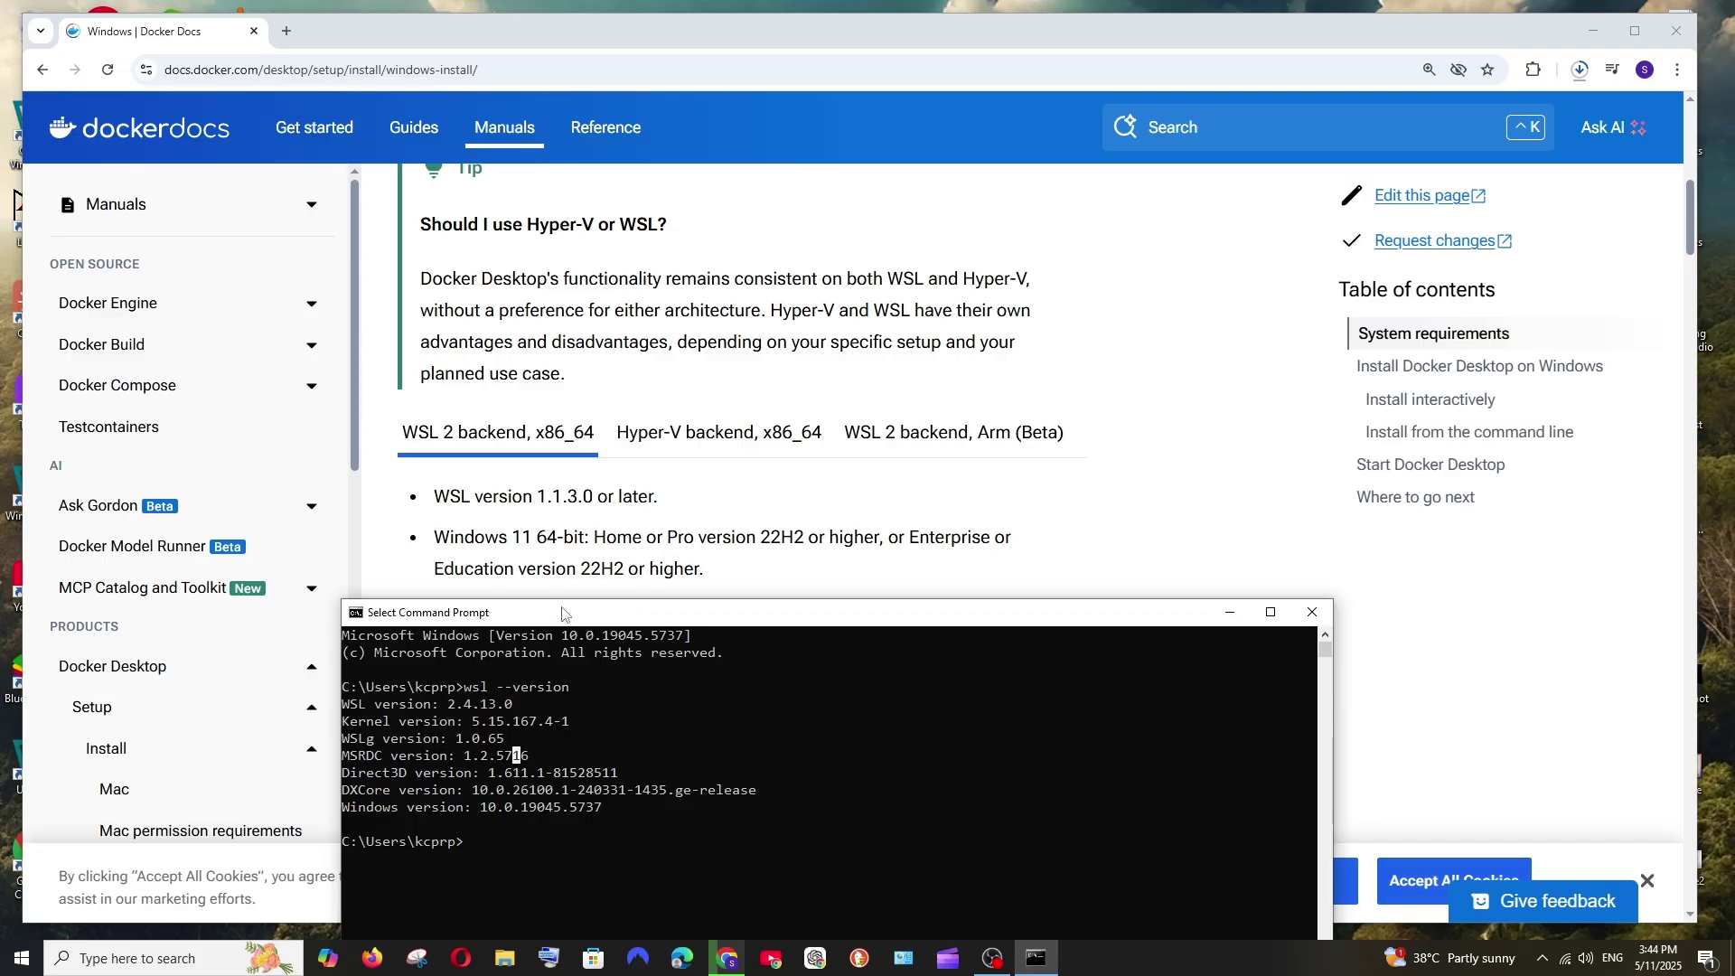
drag(562, 613, 454, 395)
text(wsl --)
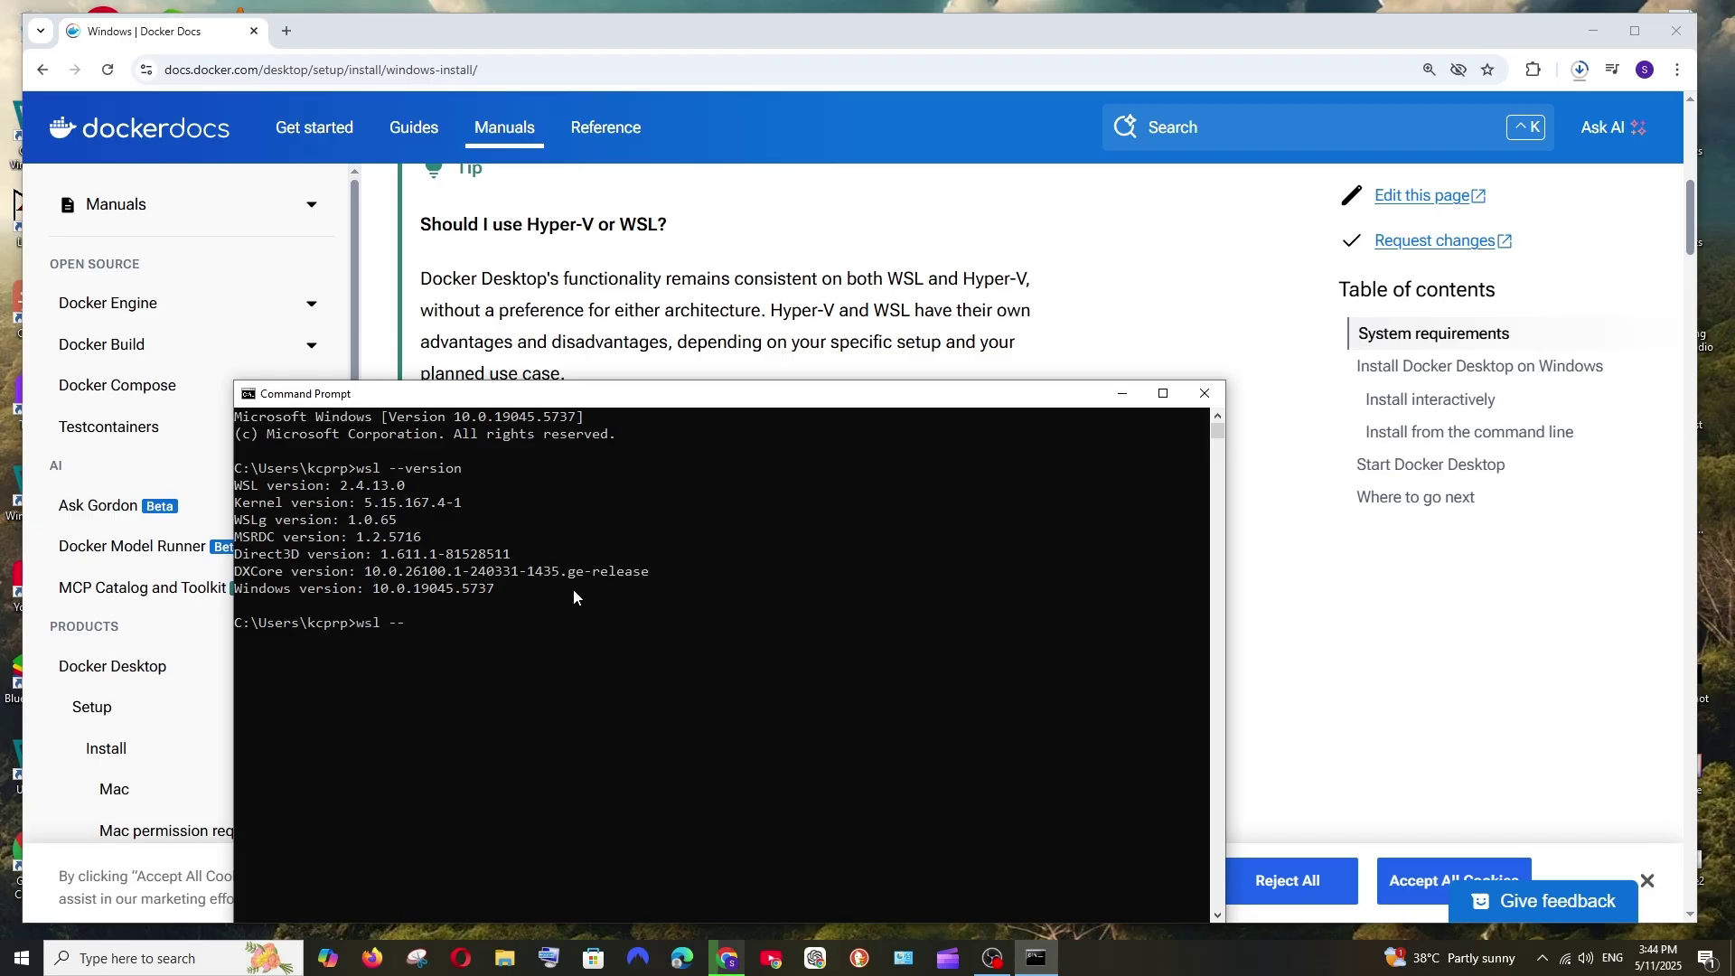
text(install)
Return to the docs and highlight the requirement to turn on the WSL 2 feature.
click(1122, 393)
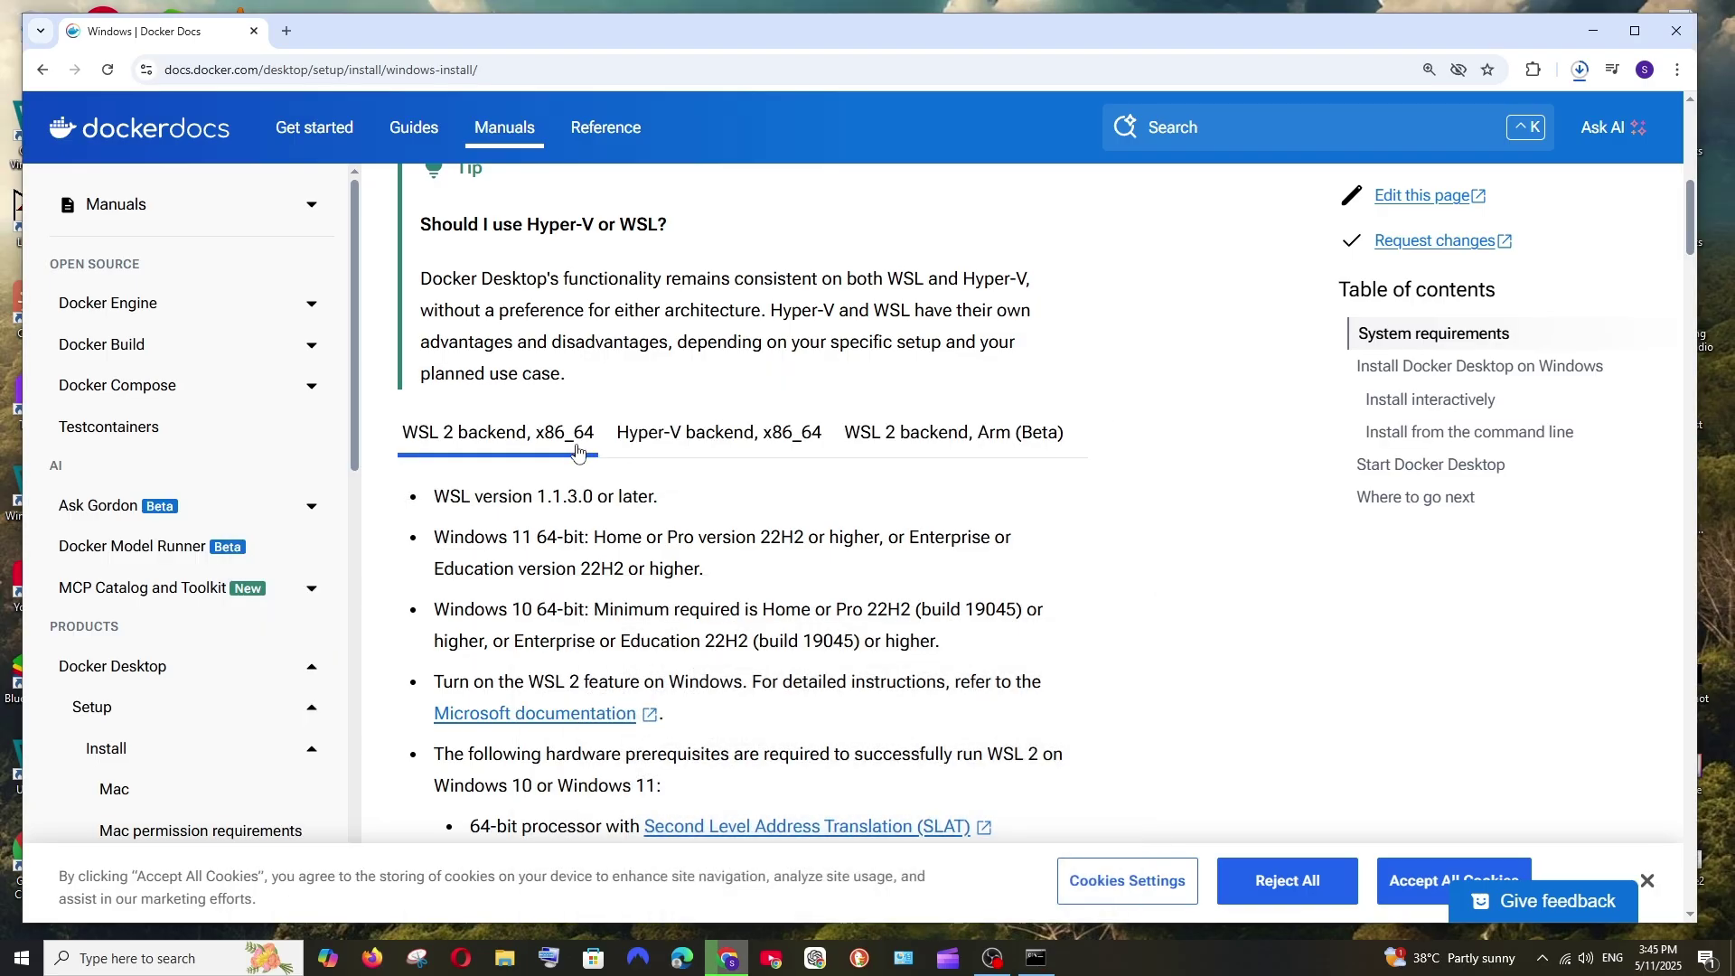
scroll(582, 439, down, 2)
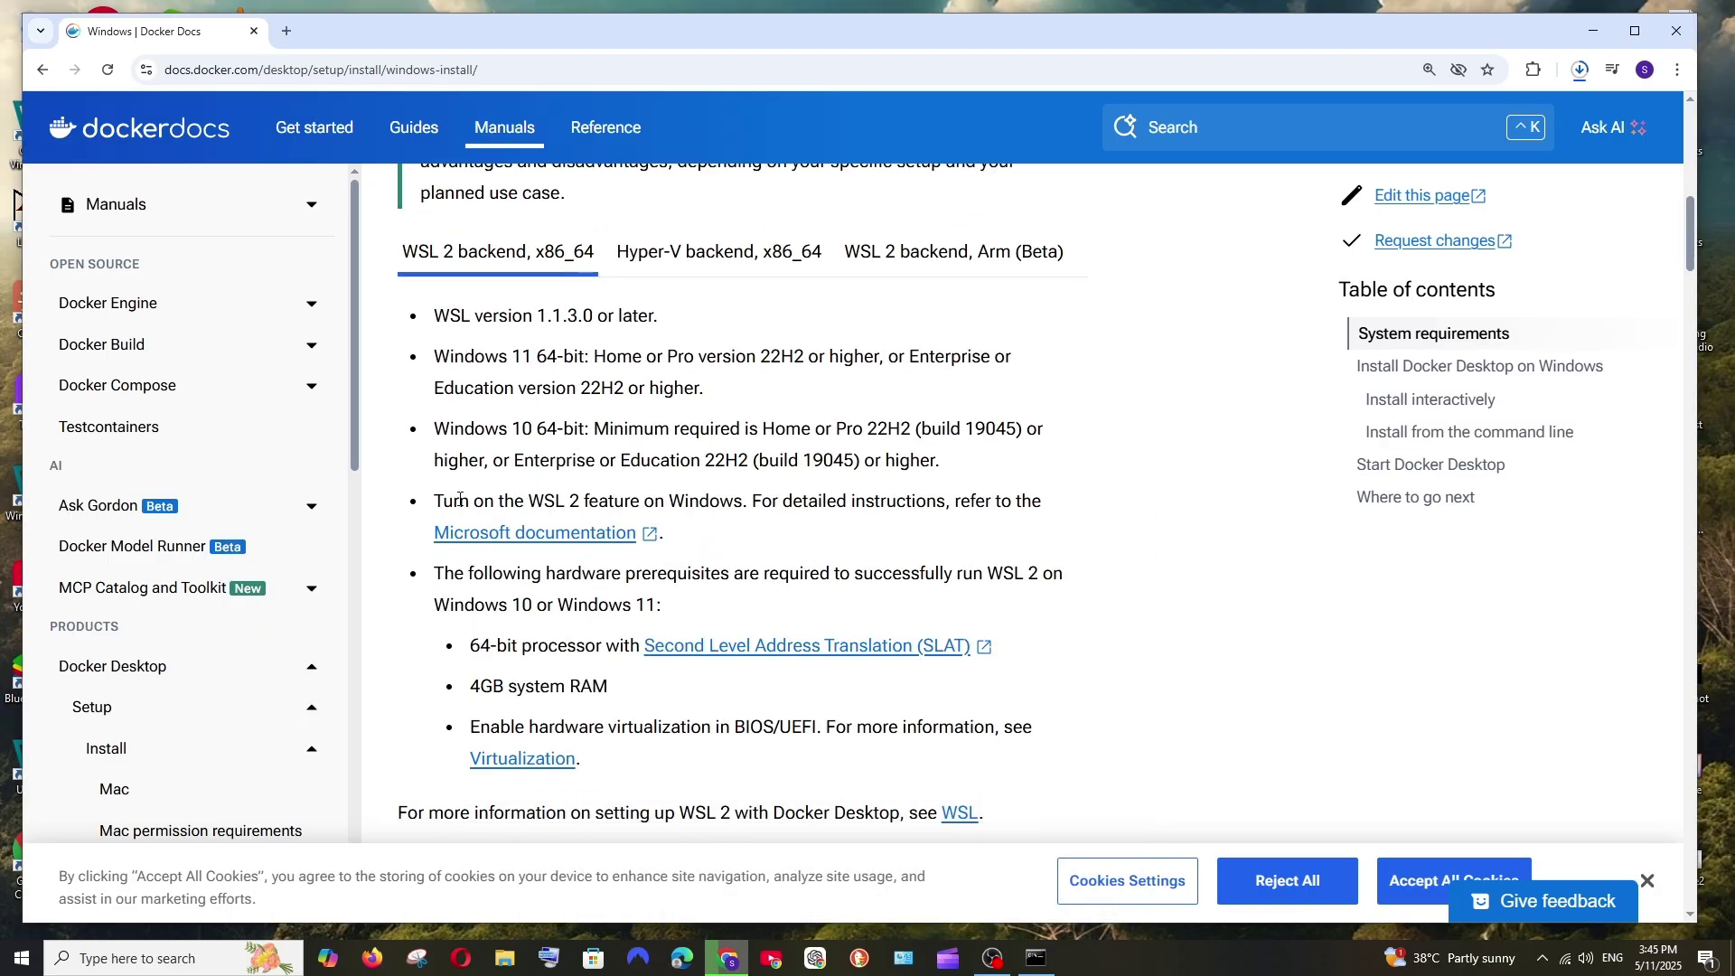
drag(467, 502, 749, 503)
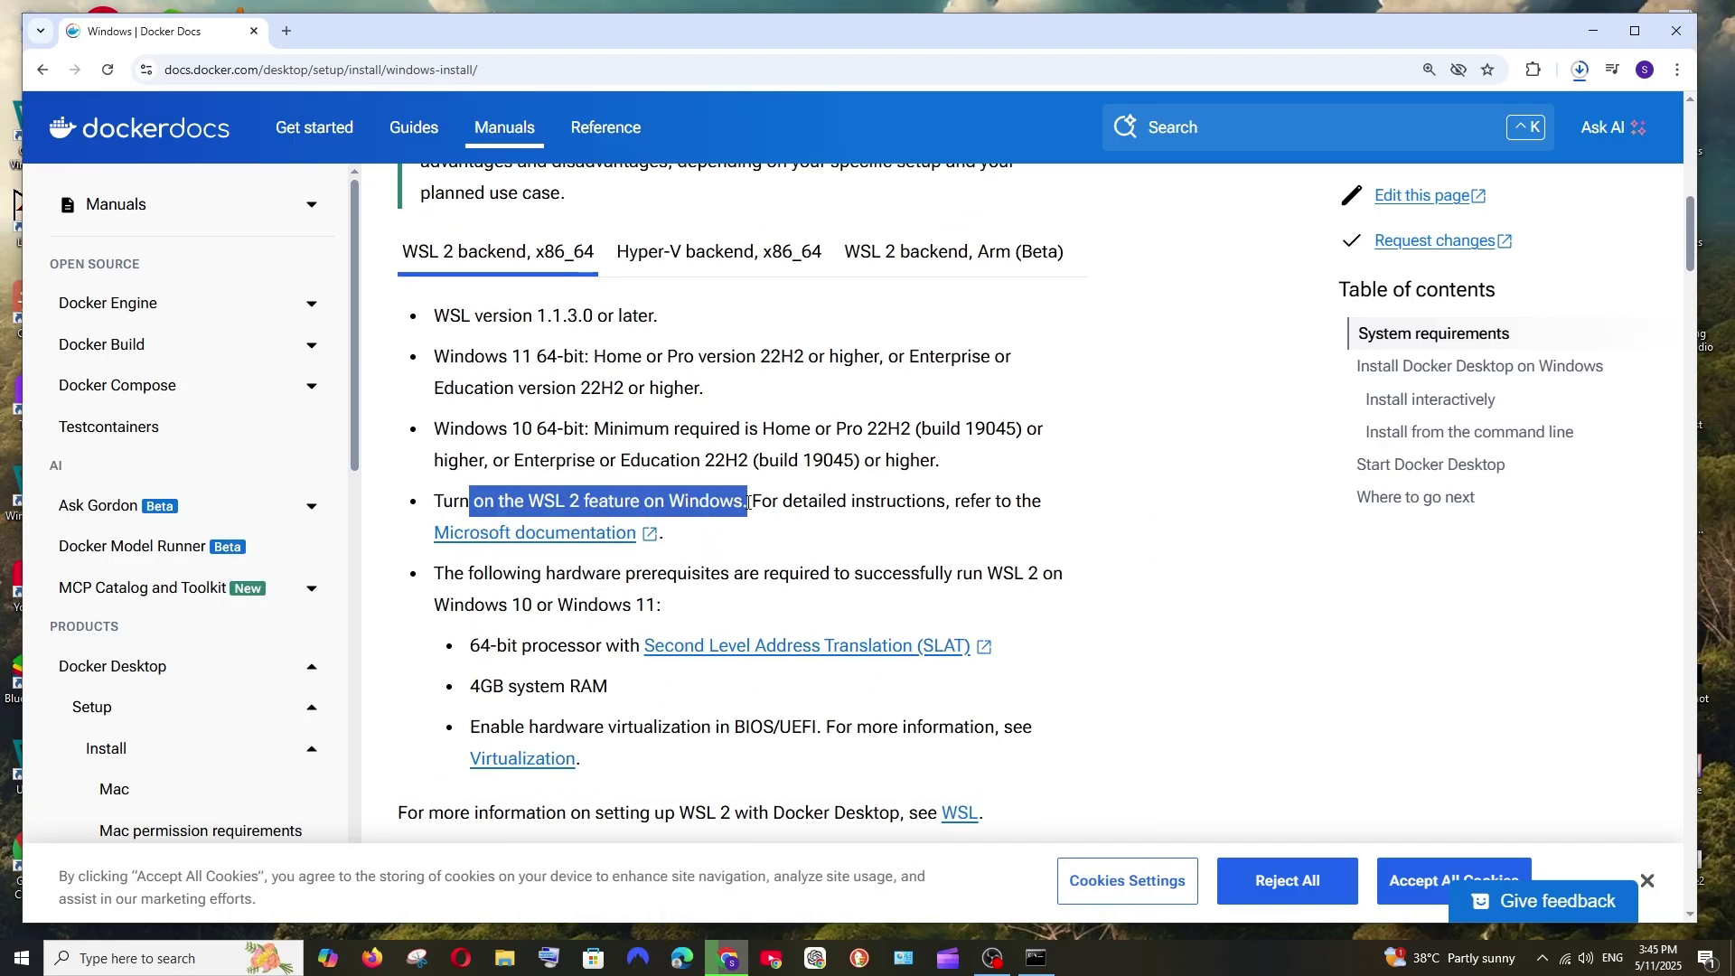
click(800, 507)
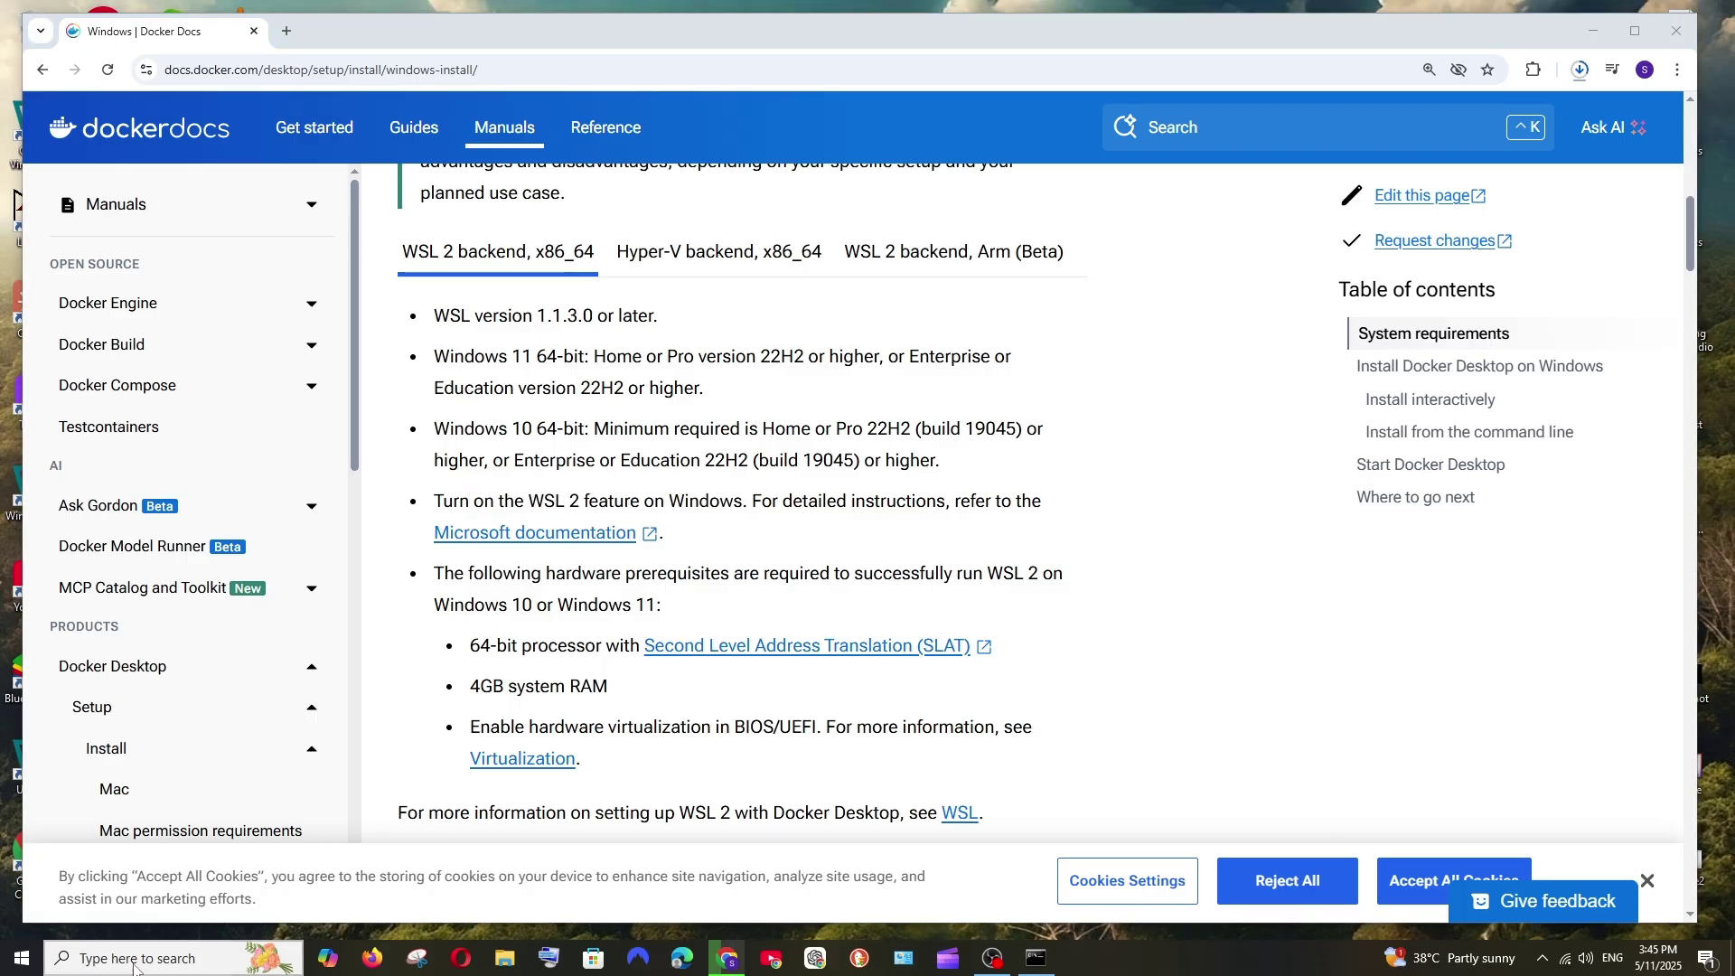
In Control Panel's Windows Features, confirm Virtual Machine Platform and Windows Subsystem for Linux are ticked.
click(134, 965)
text(con)
key(Return)
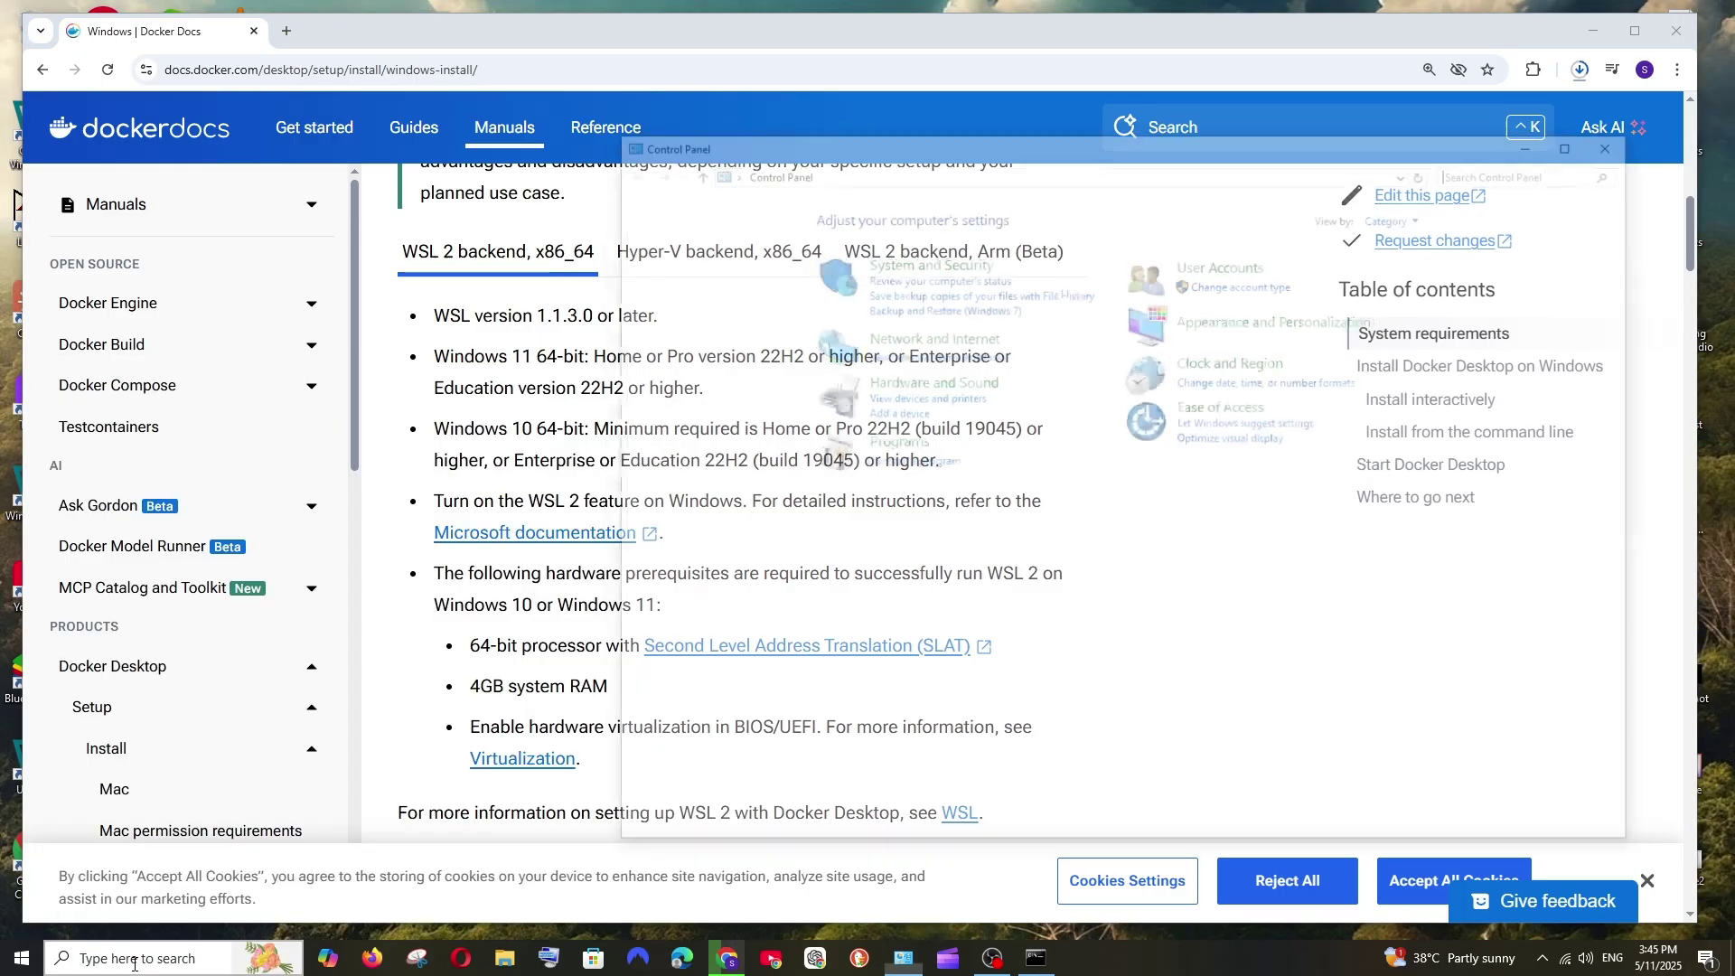
click(879, 445)
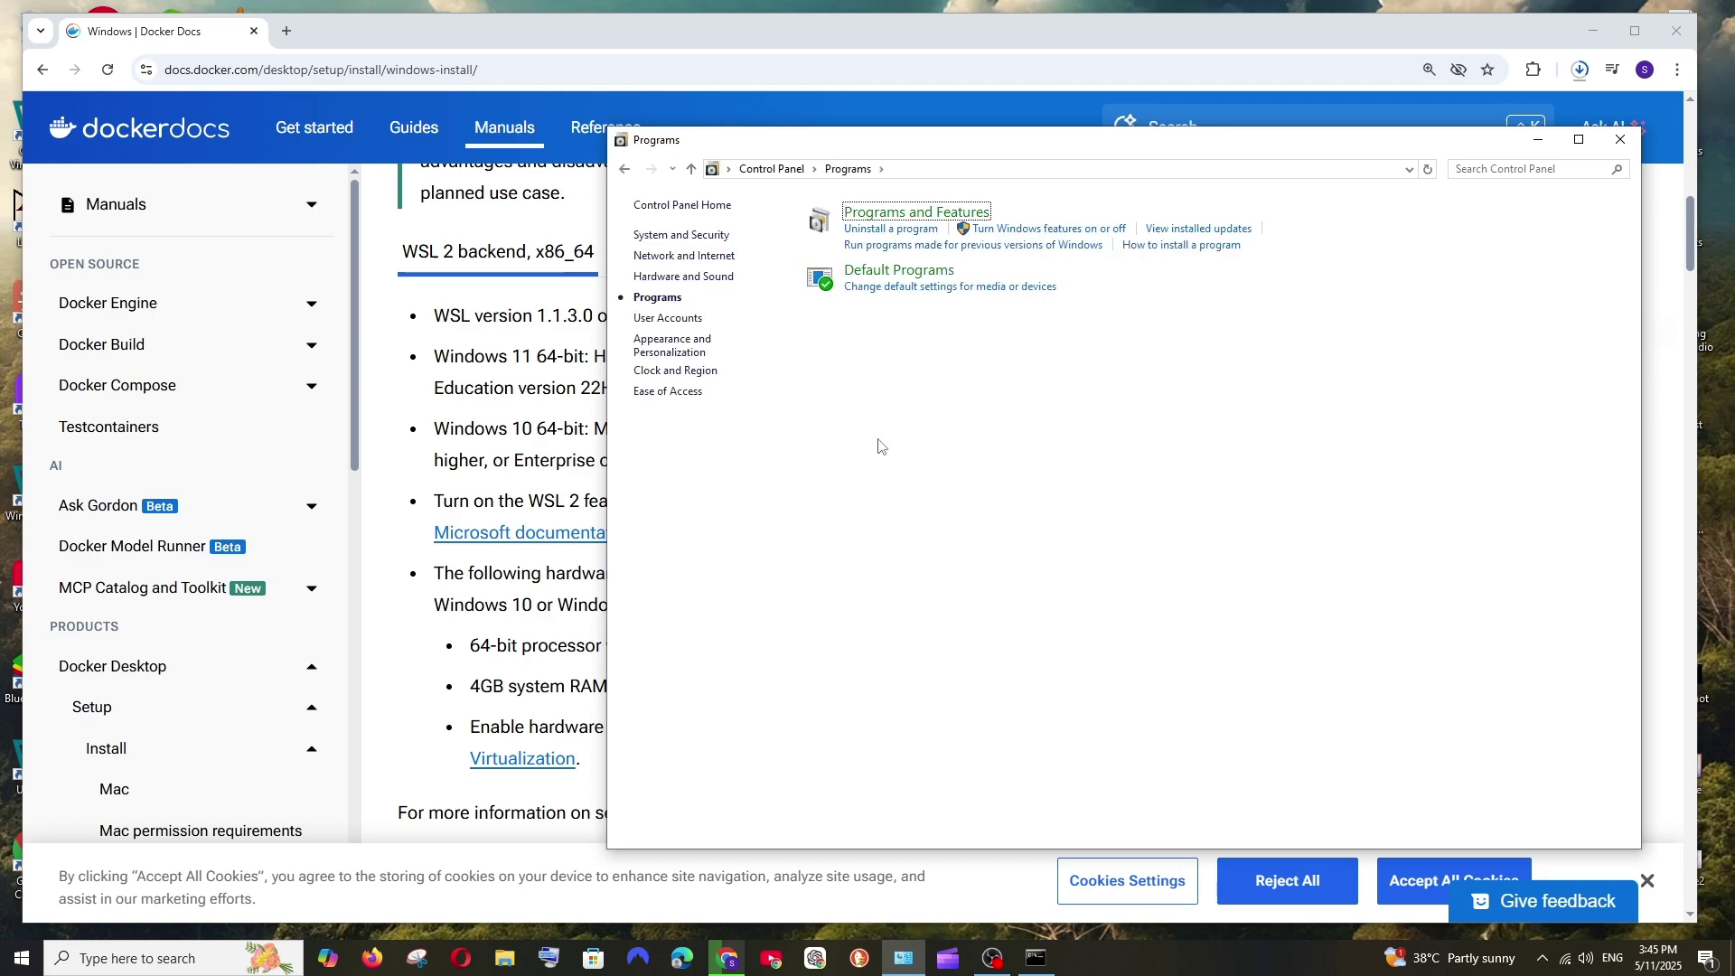
click(890, 217)
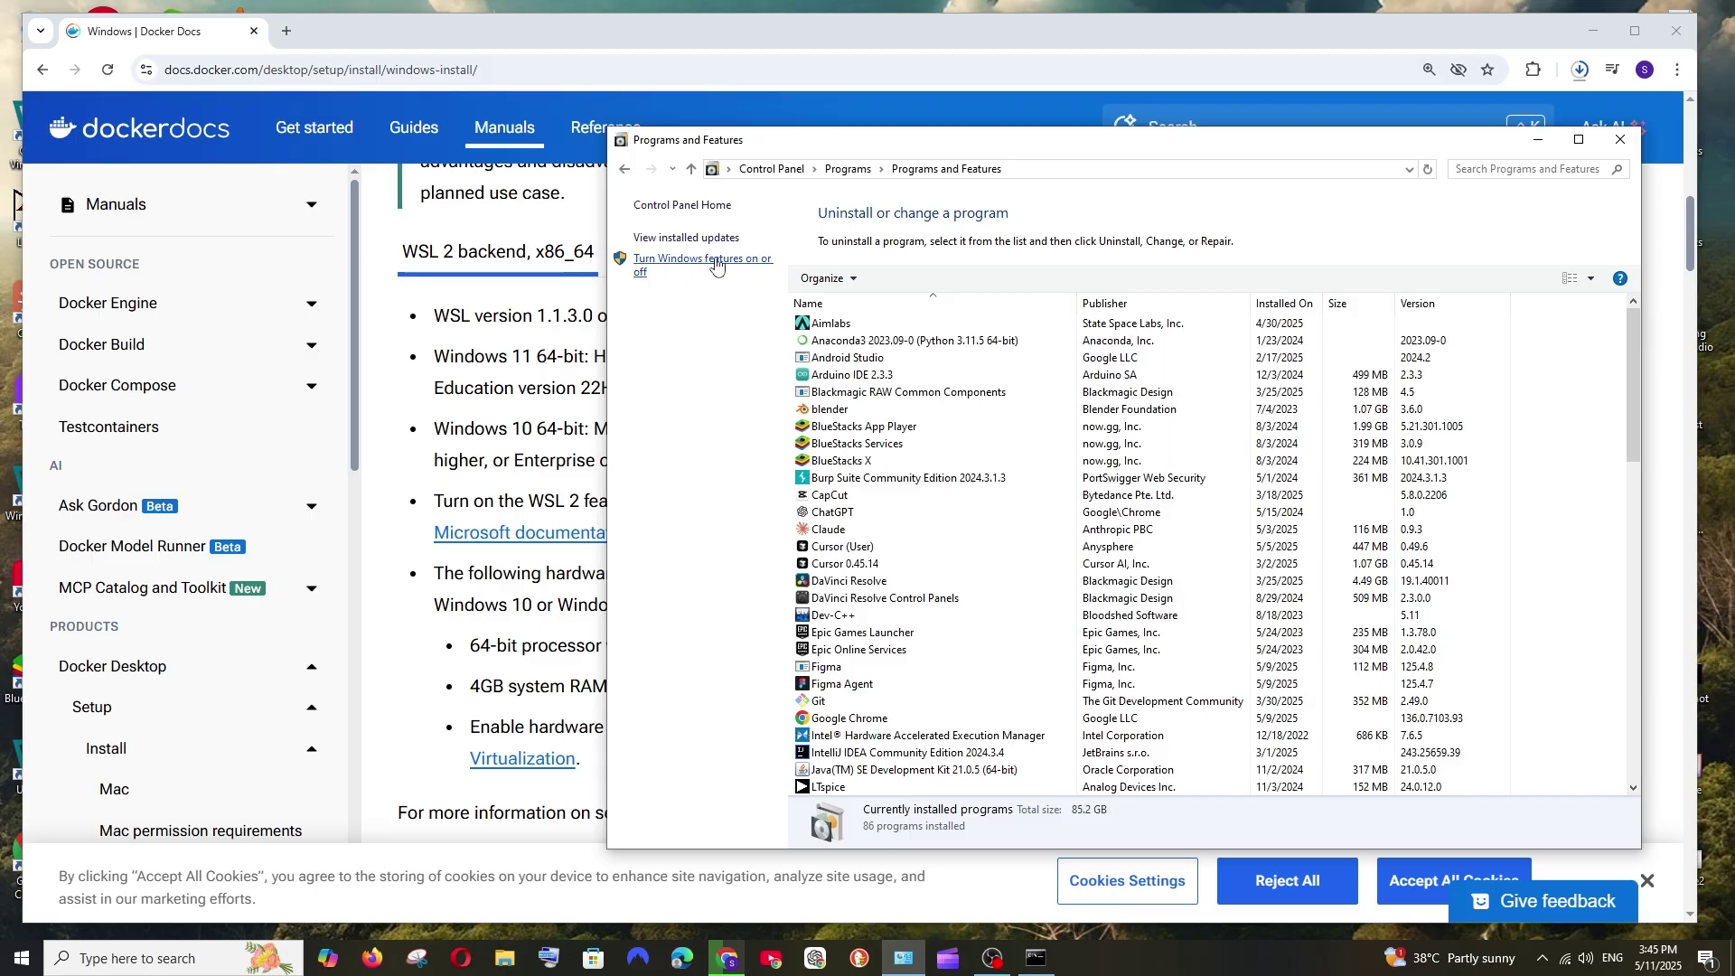
click(712, 264)
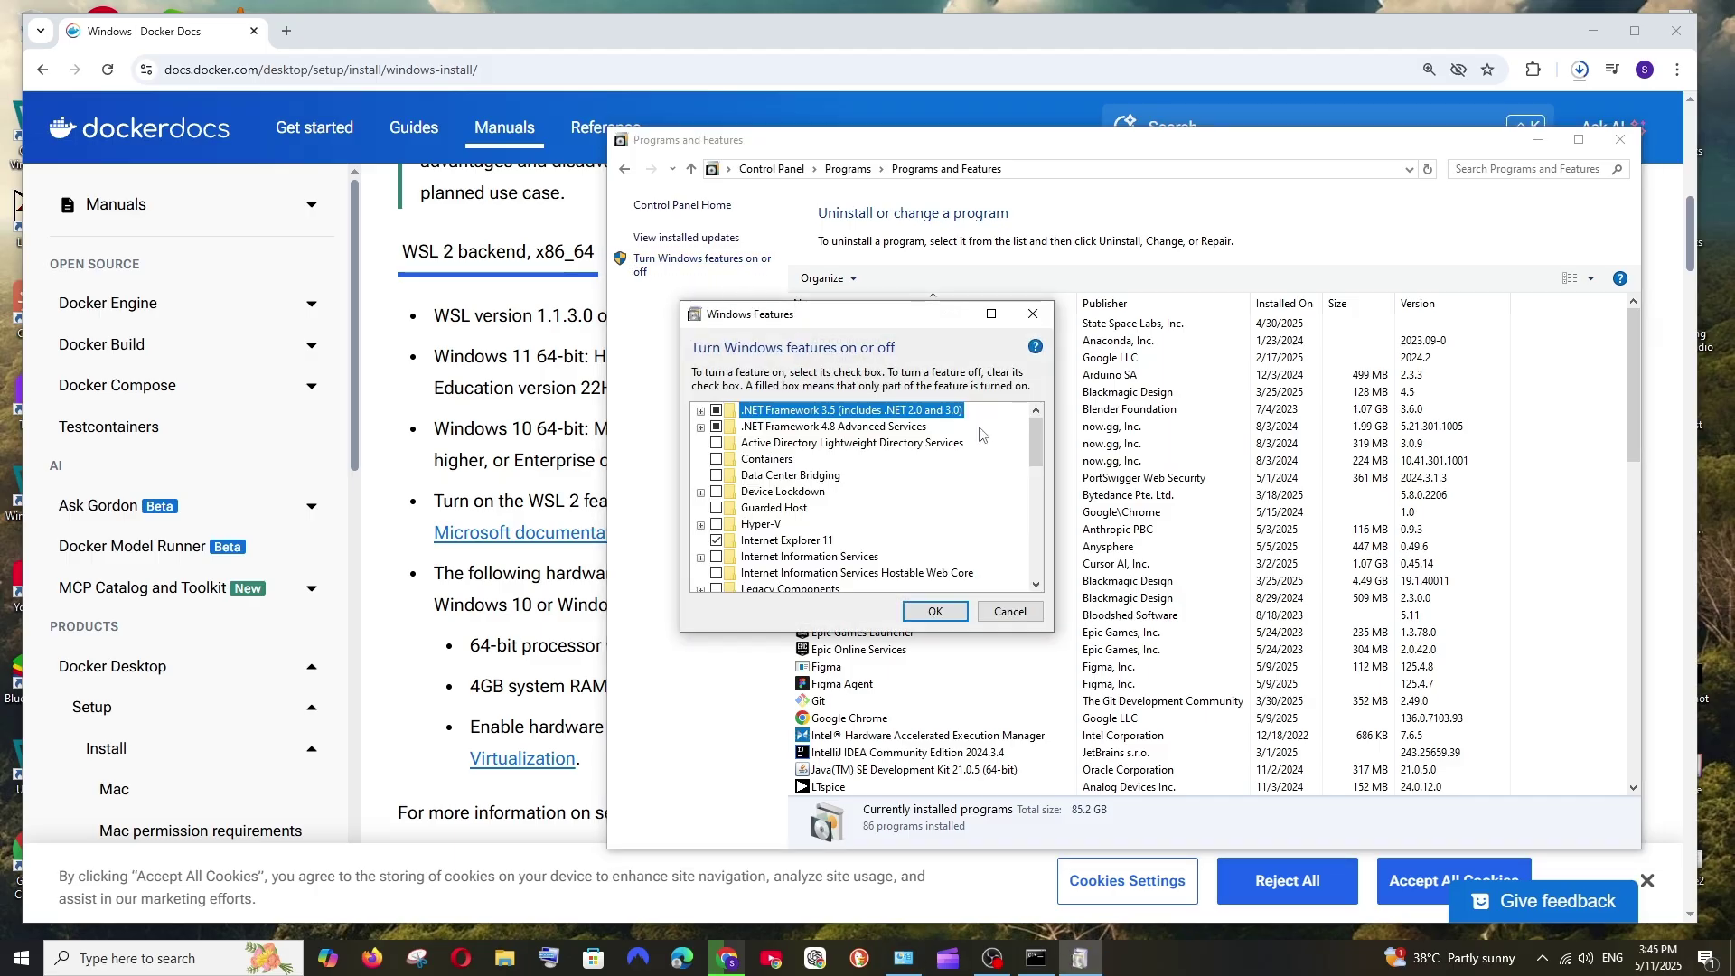
drag(1033, 430, 1032, 546)
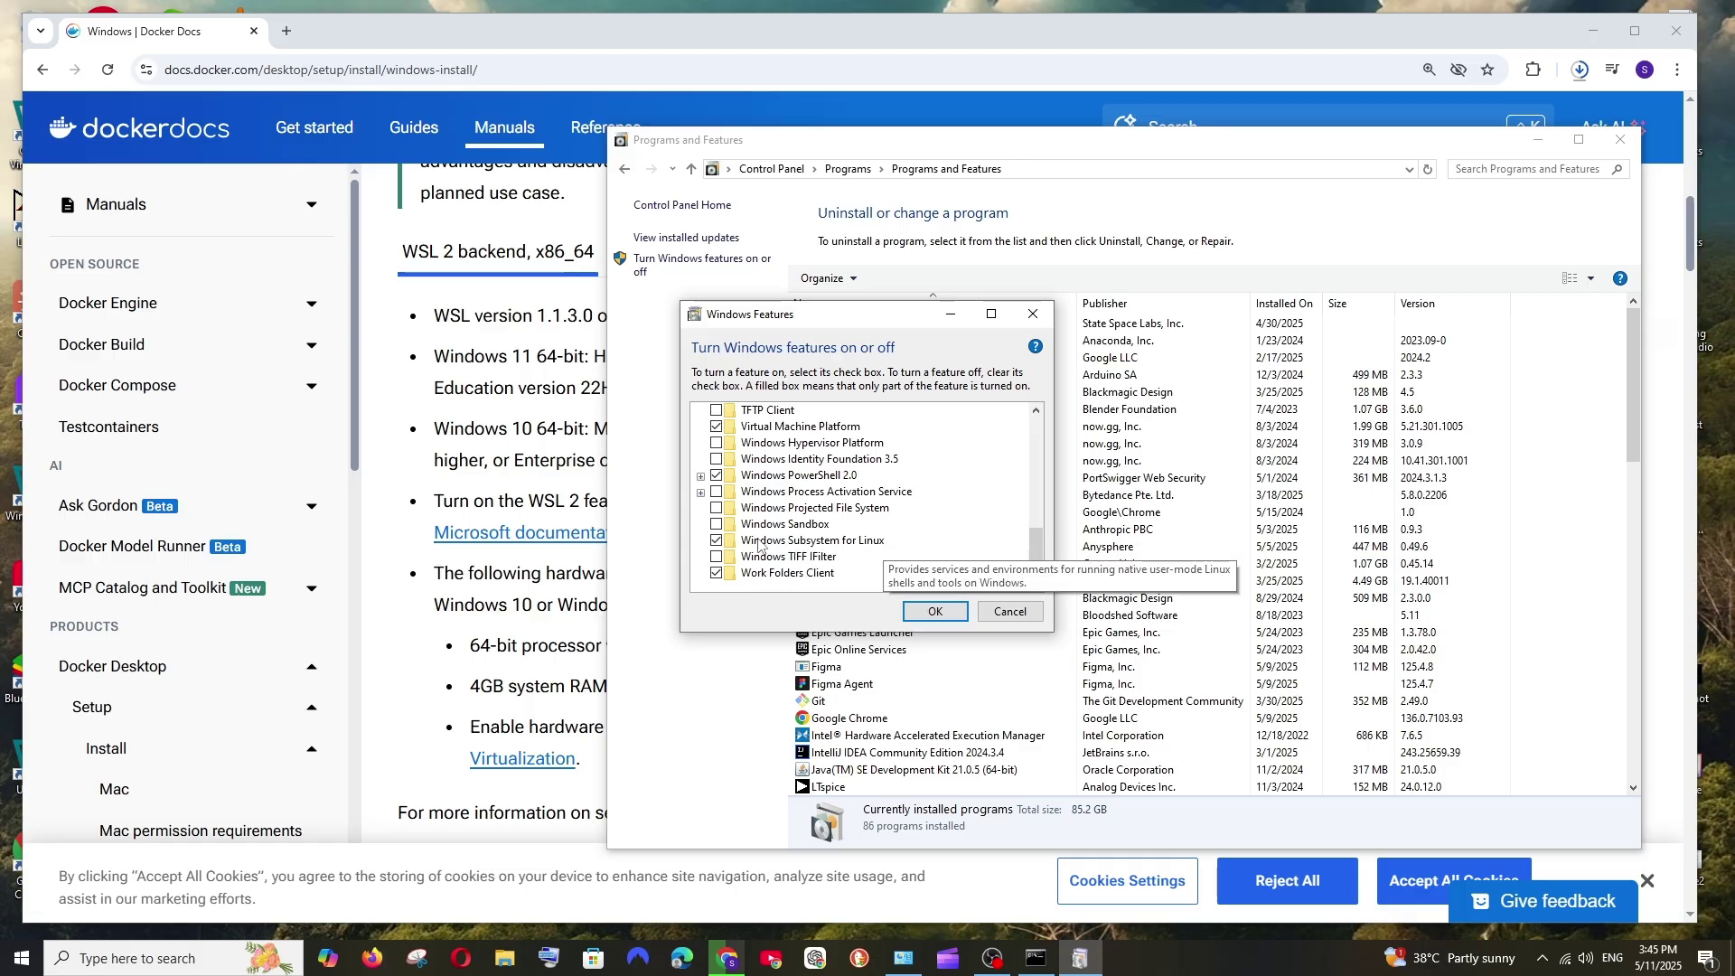
click(937, 612)
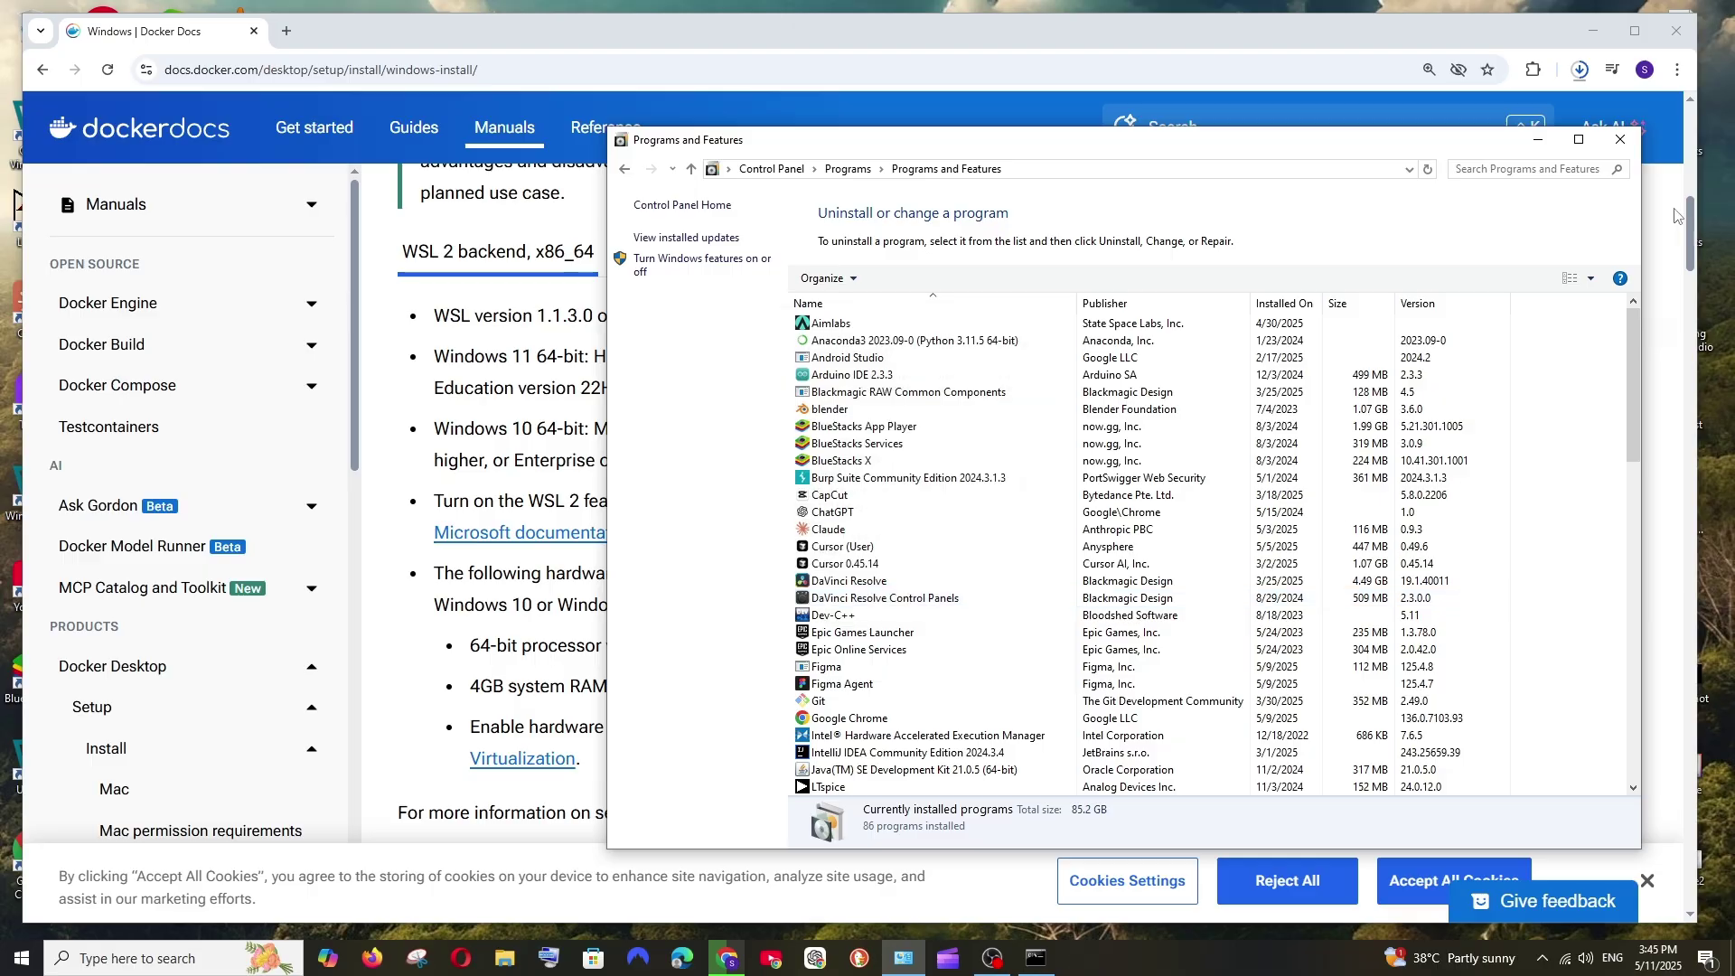
Close Programs and Features and find the hardware virtualization requirement in the docs.
click(1620, 139)
scroll(674, 549, down, 2)
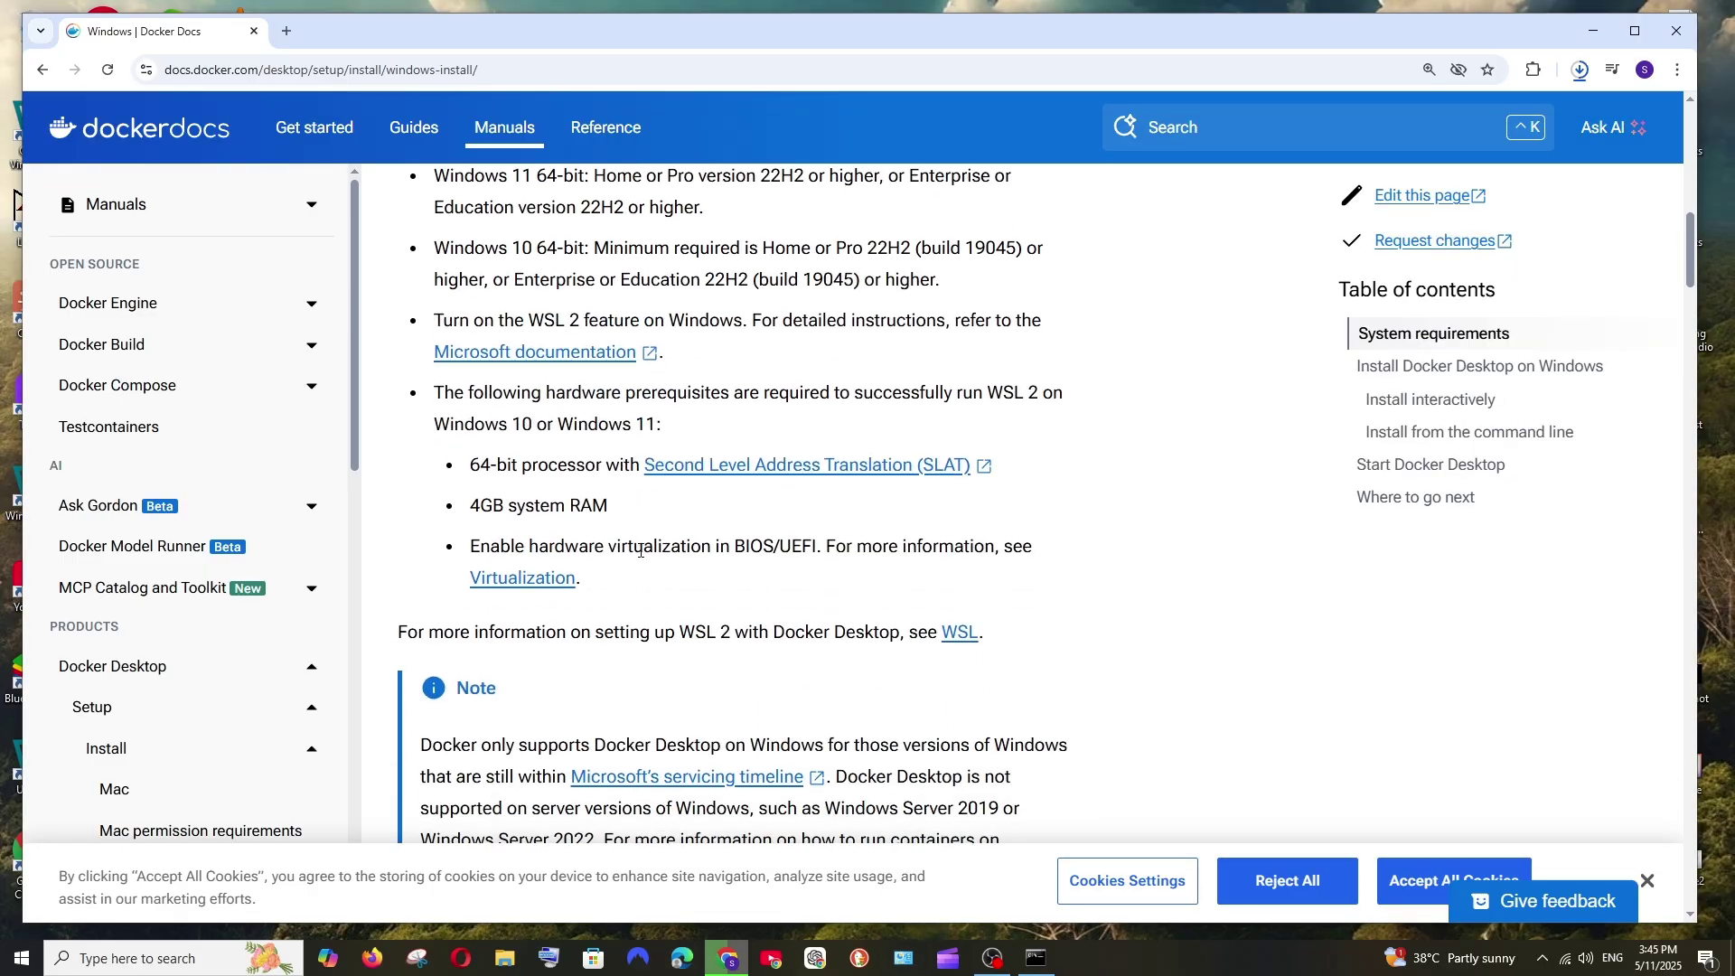
scroll(640, 550, up, 1)
drag(474, 638, 845, 636)
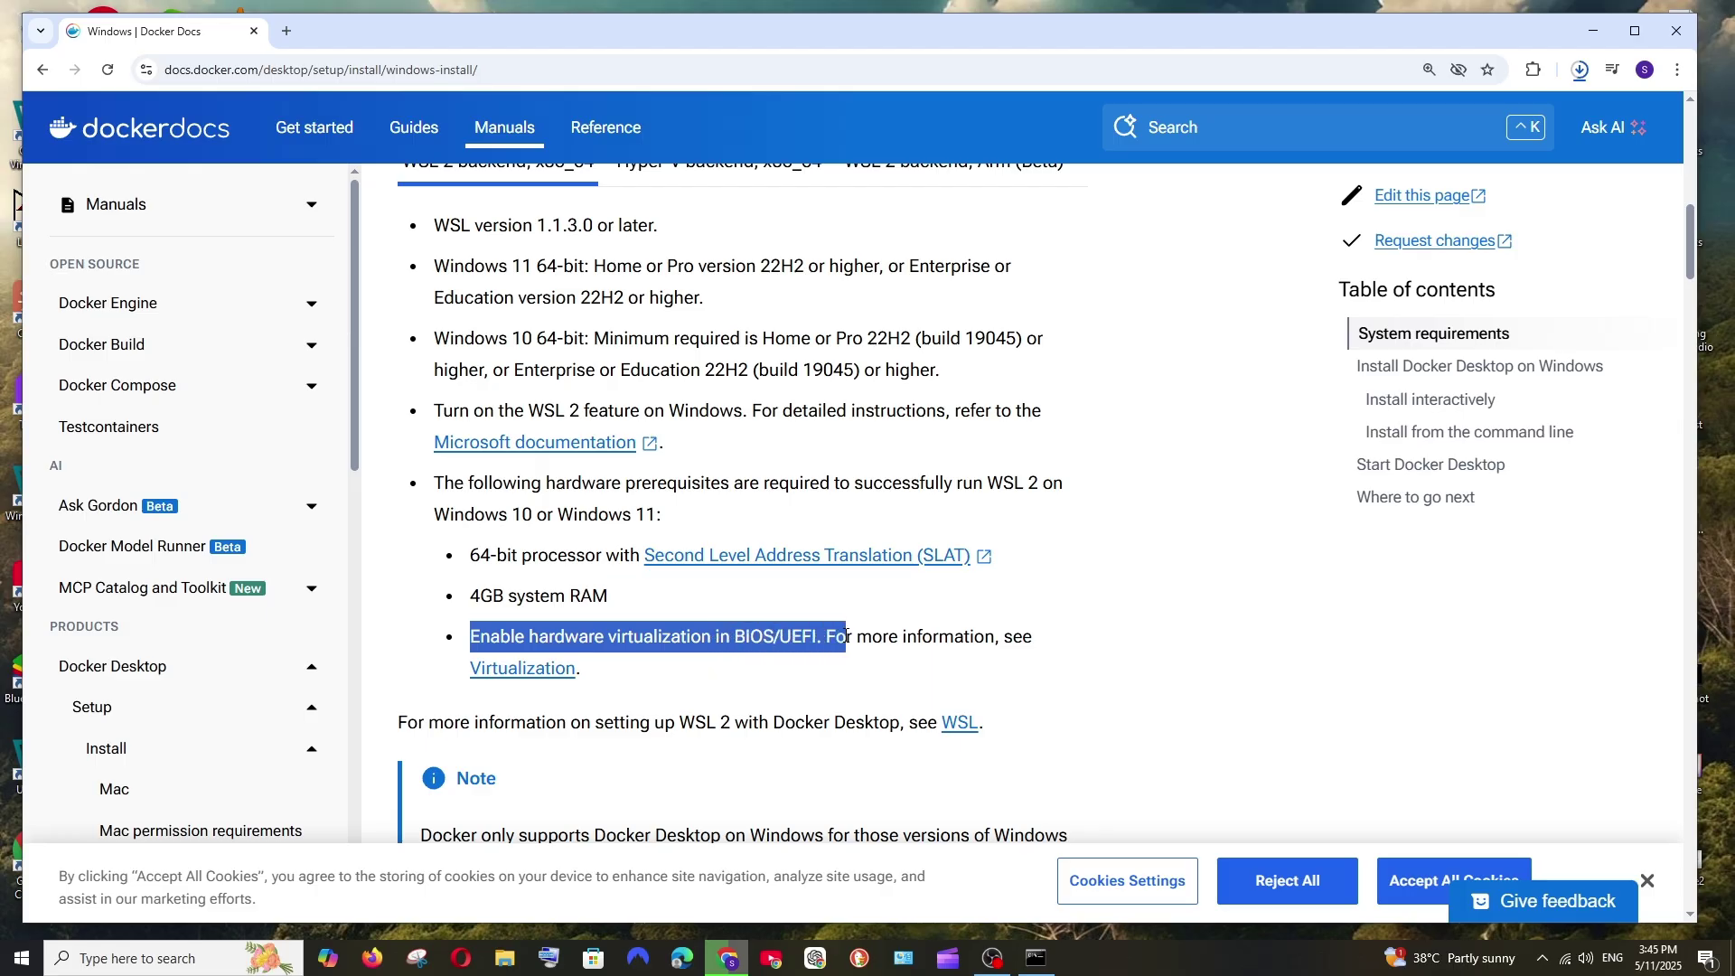
click(847, 632)
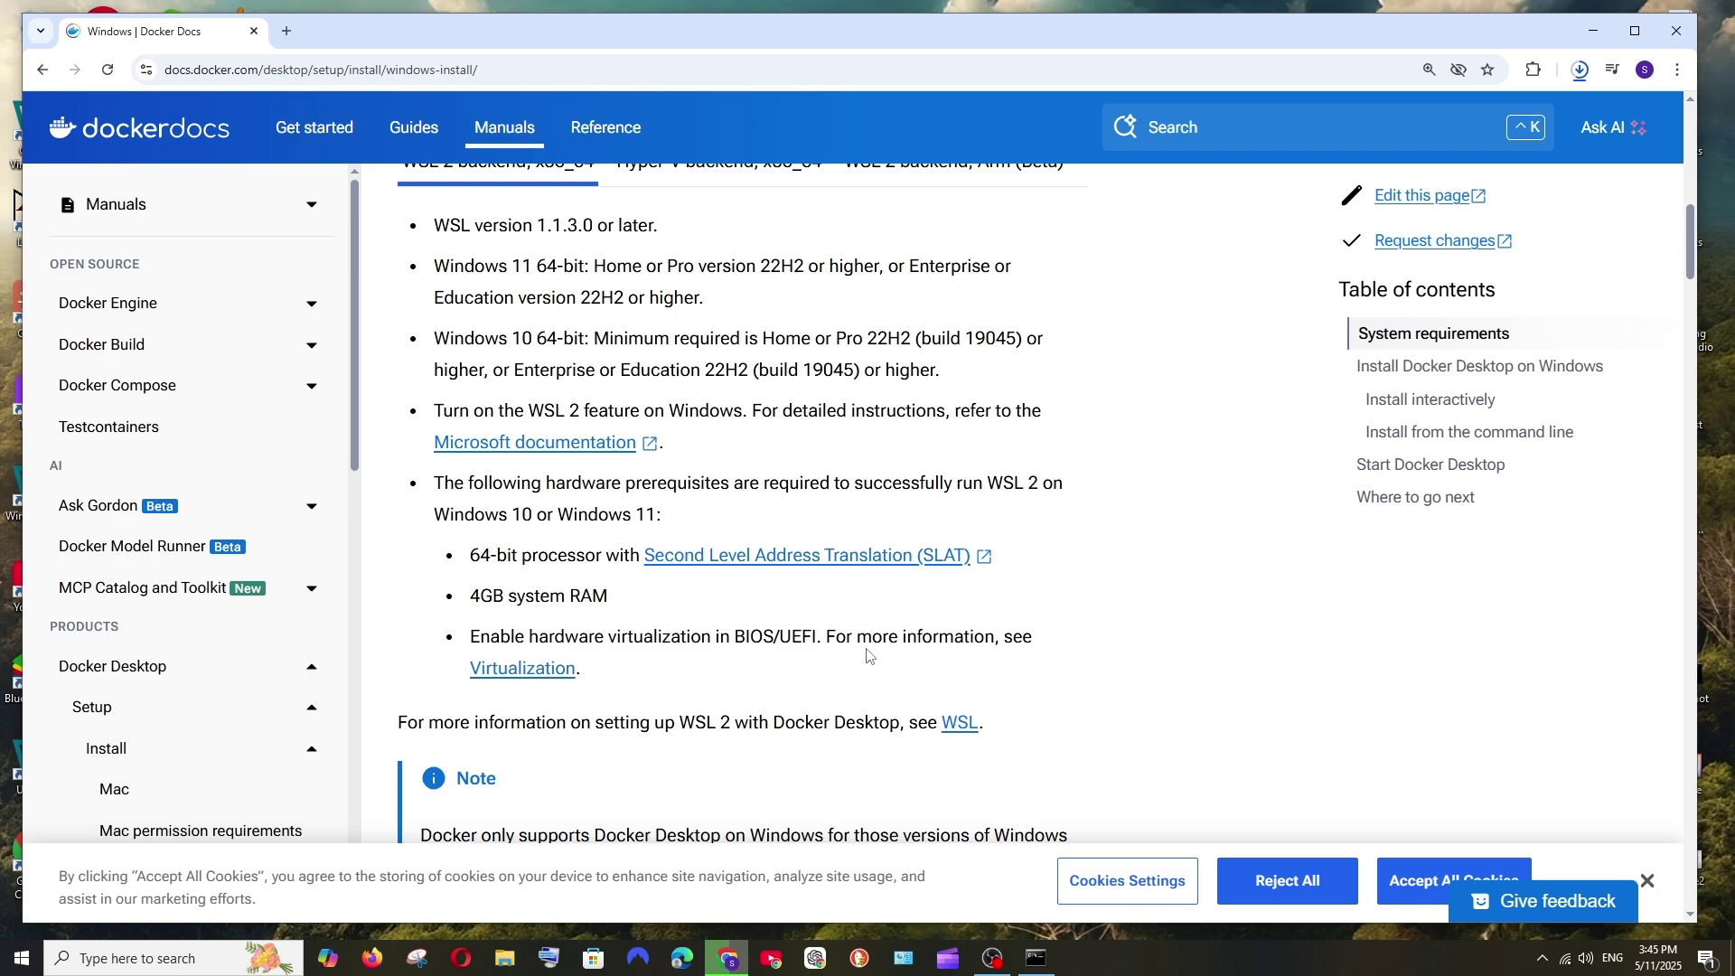
Confirm CPU virtualization shows Enabled on Task Manager's Performance tab, then minimize it.
right_click(1096, 965)
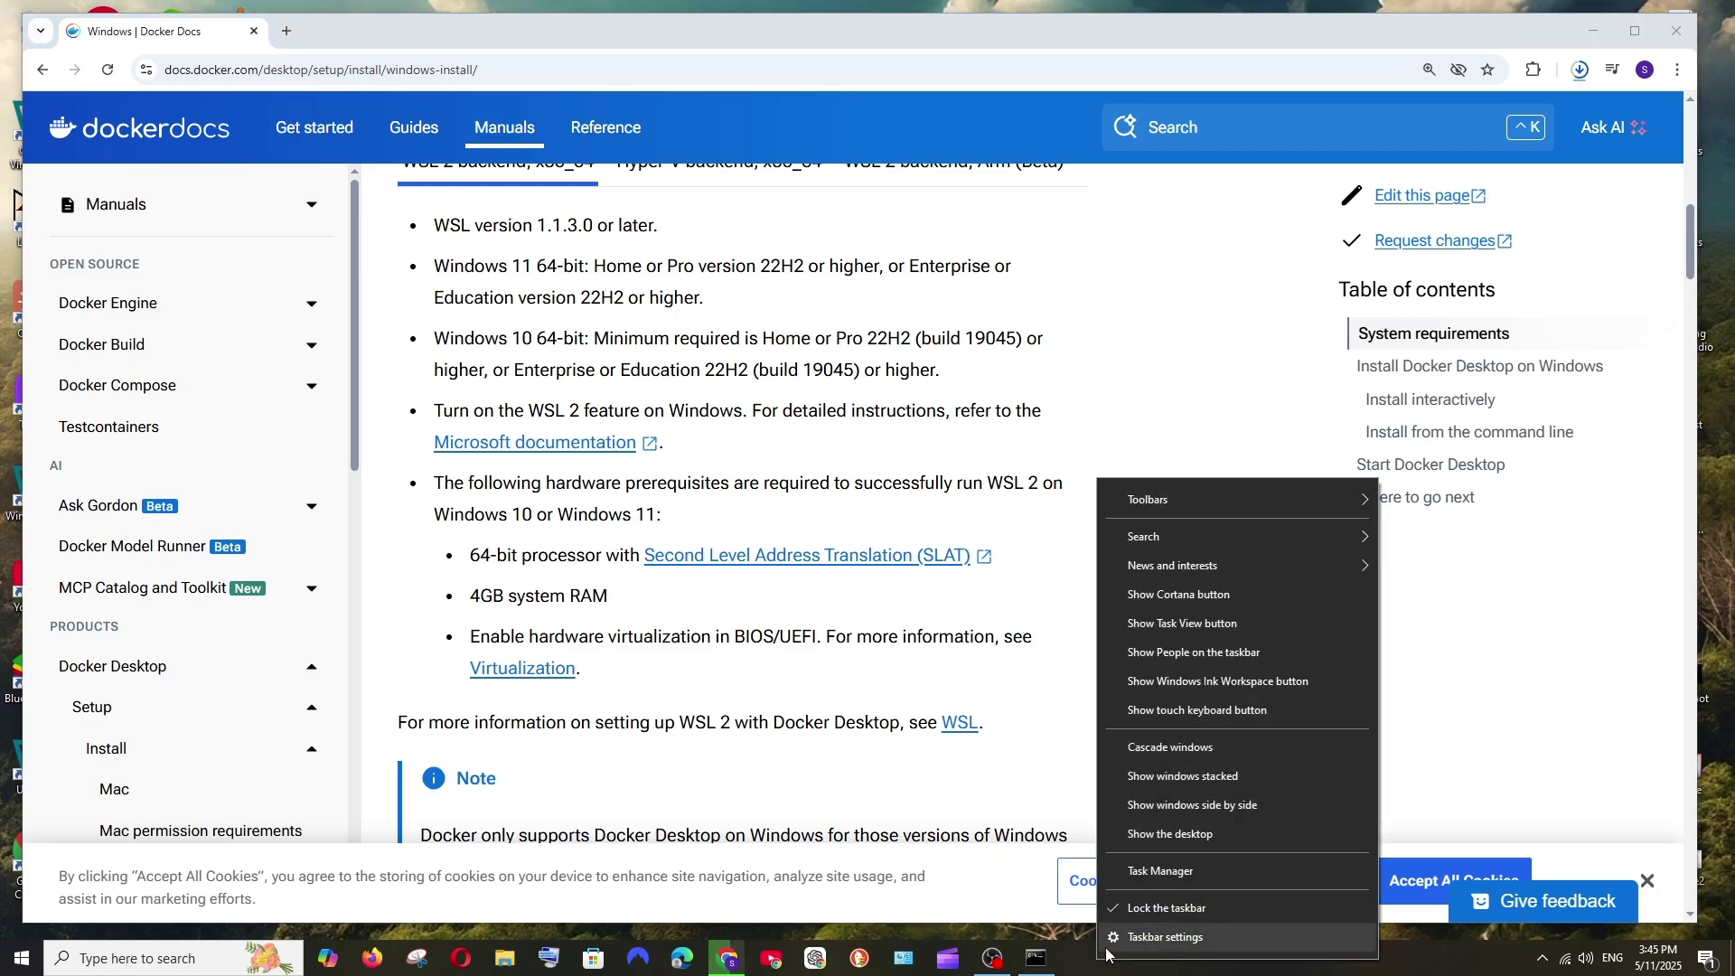
click(1136, 871)
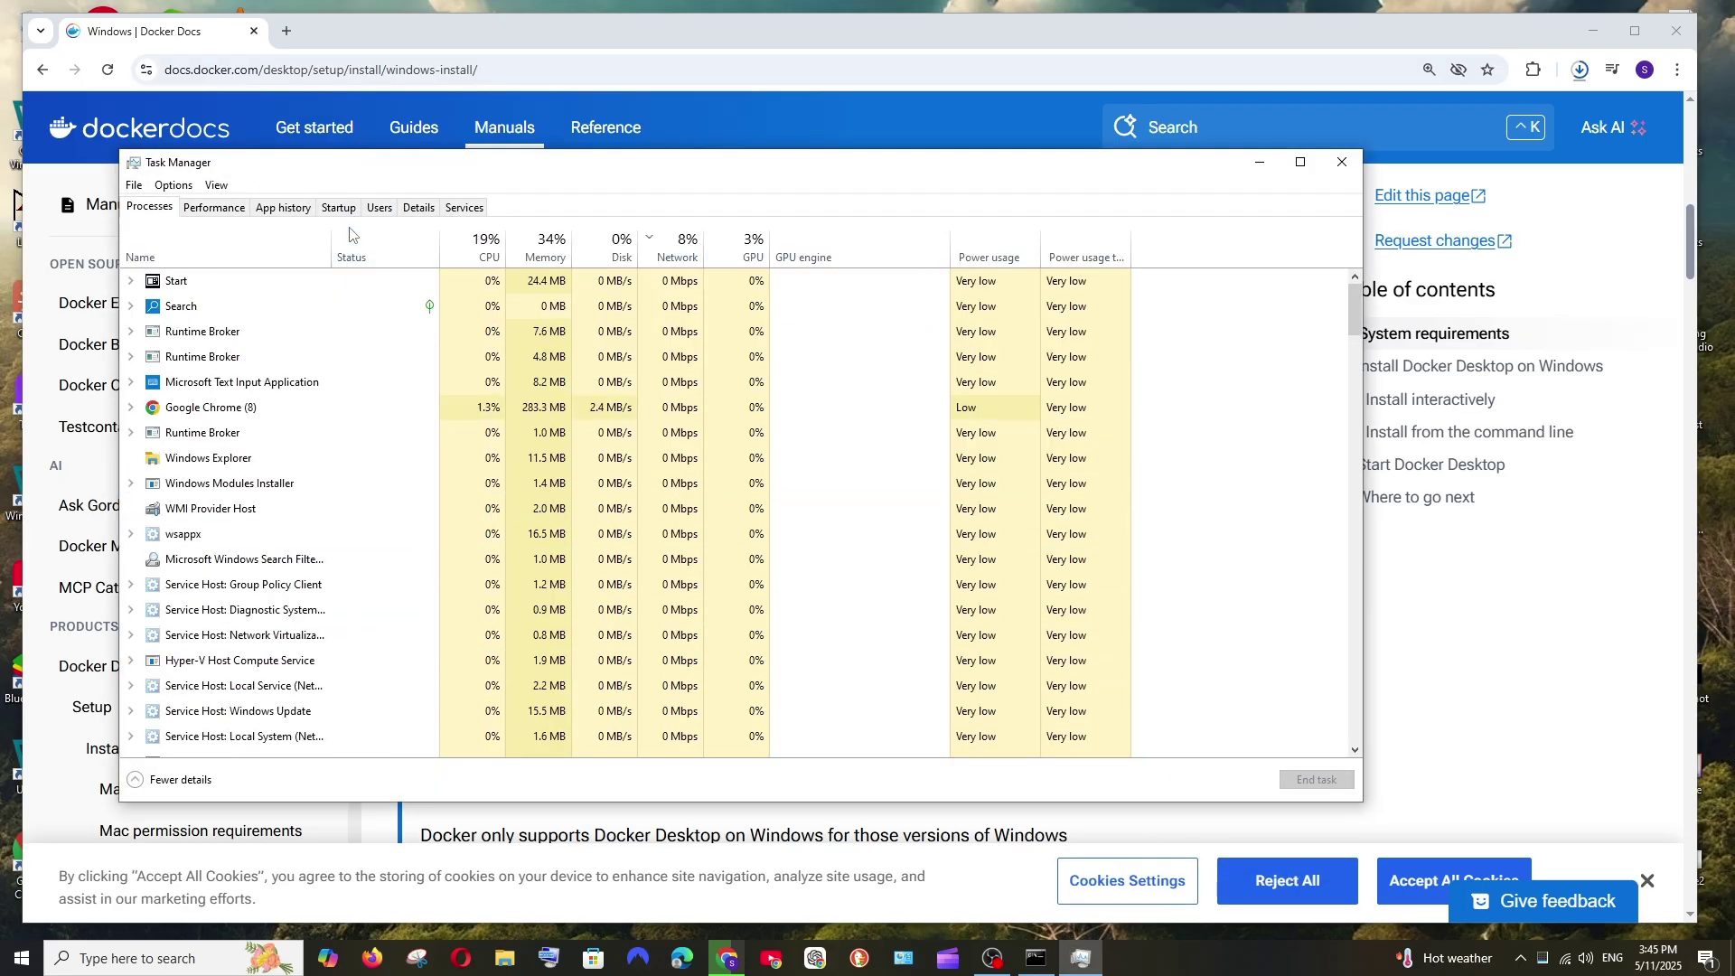
click(217, 208)
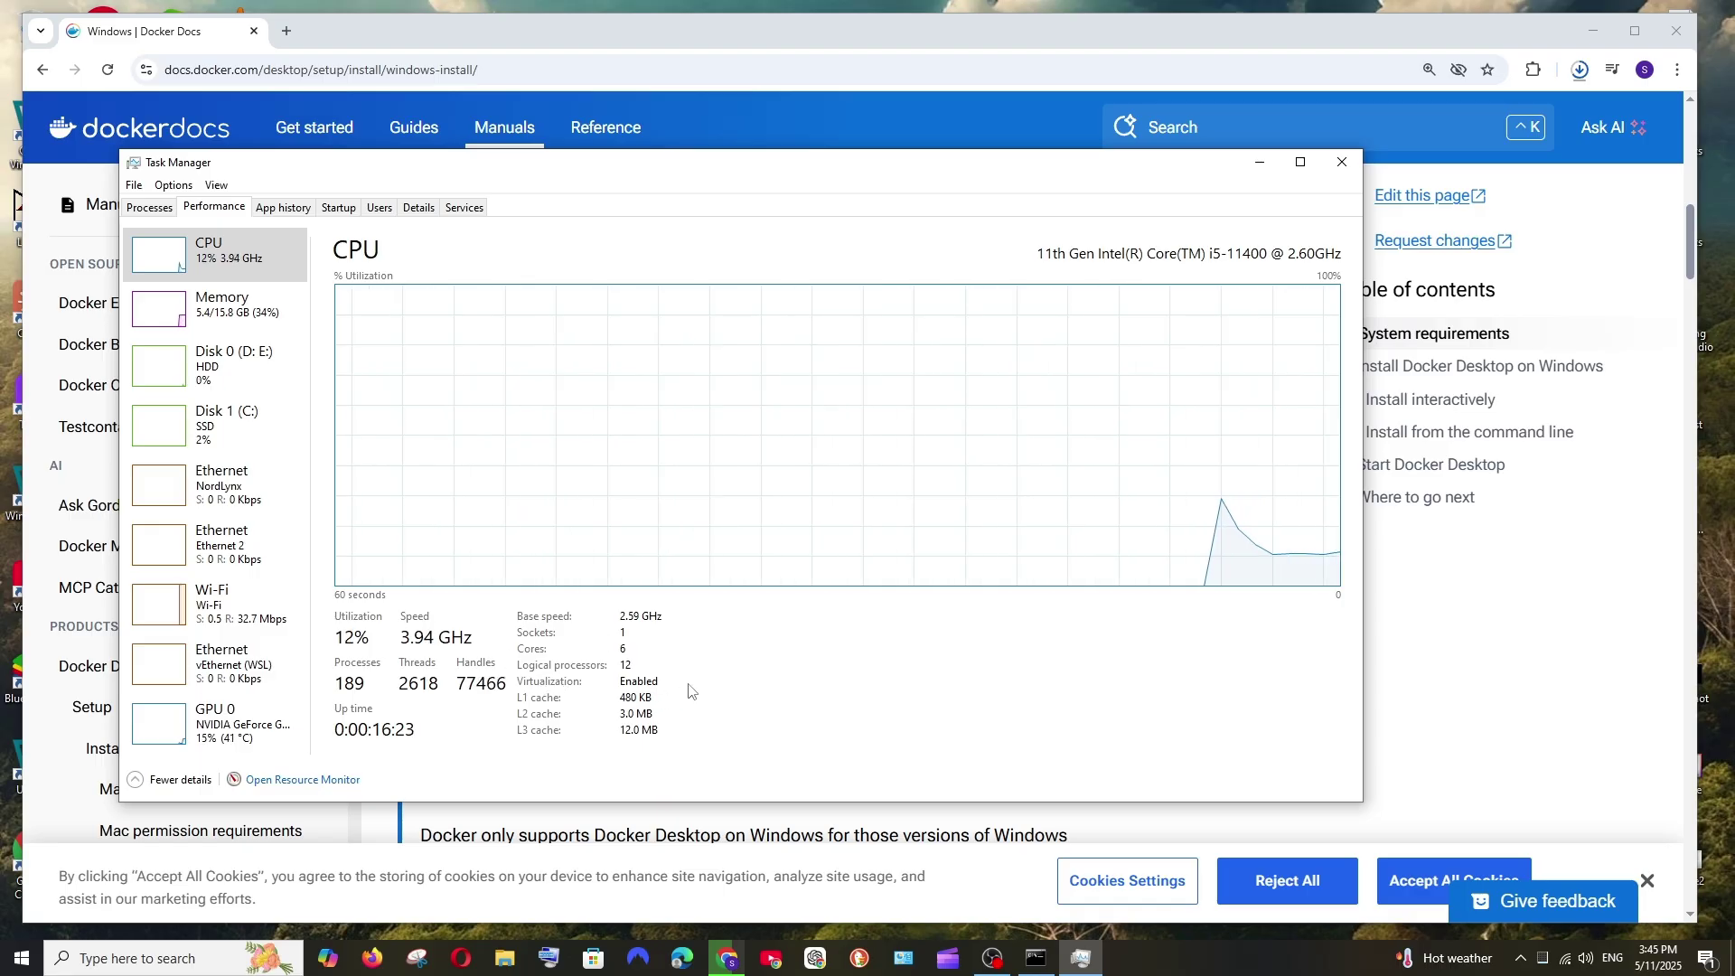
click(1261, 162)
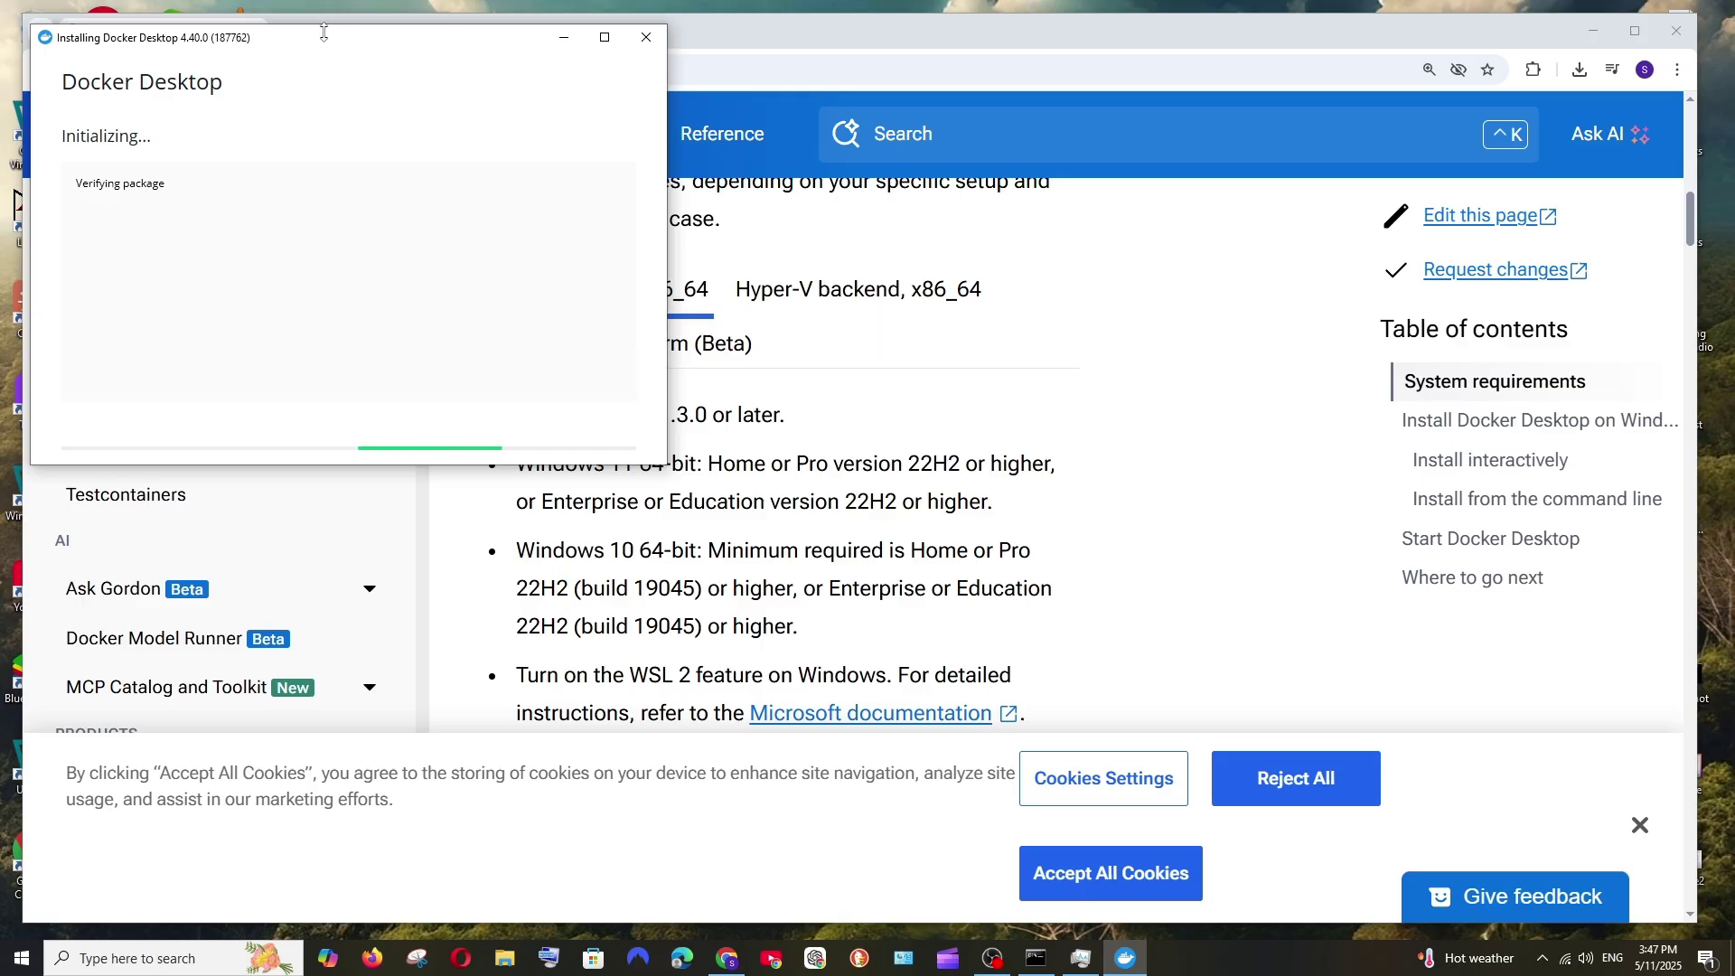
Install Docker Desktop 4.40.0 with WSL 2 and a desktop shortcut, then close and log out.
drag(471, 108, 662, 201)
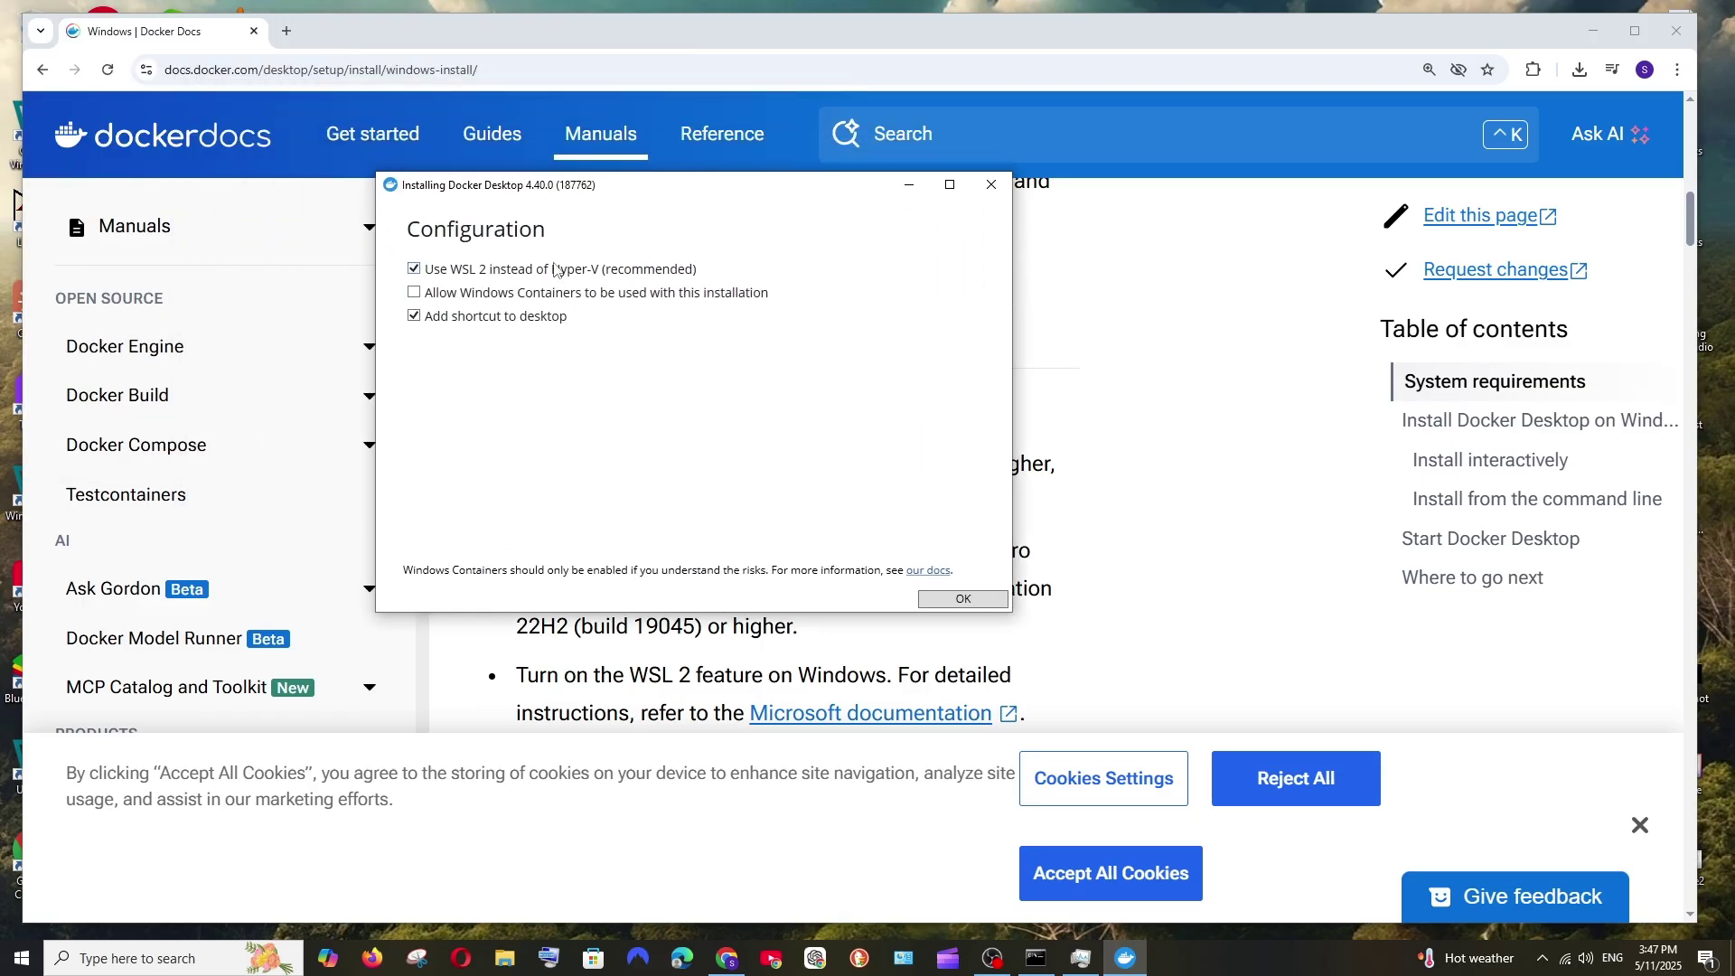
click(988, 601)
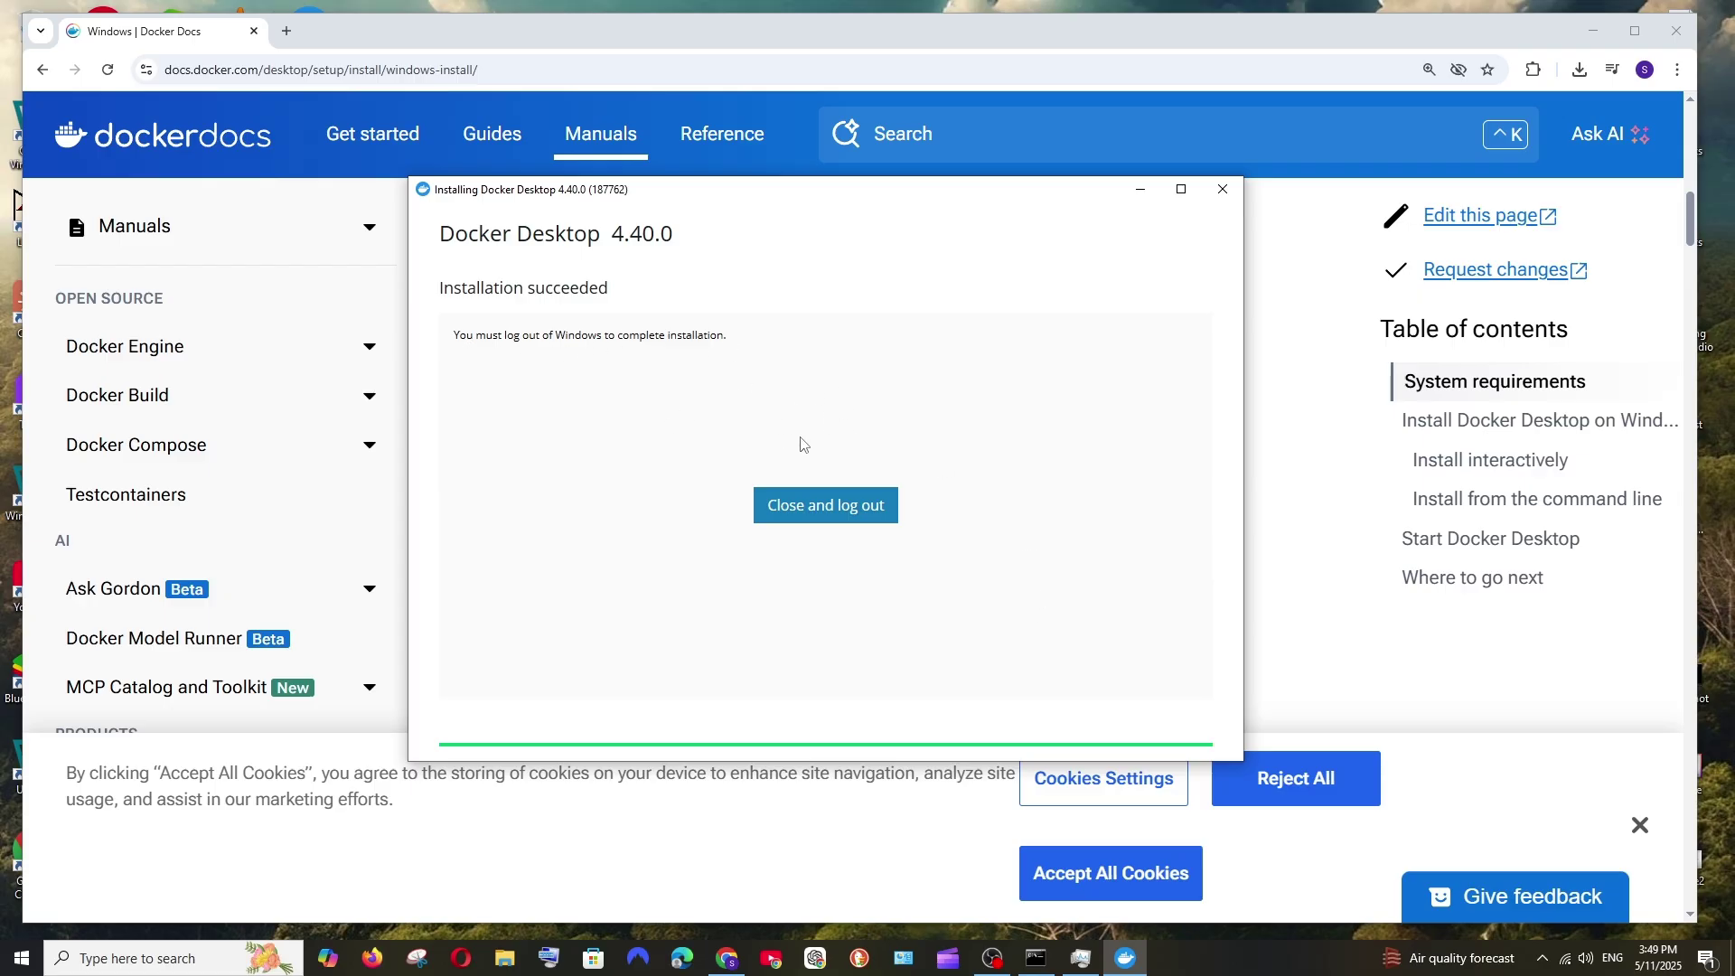
click(823, 518)
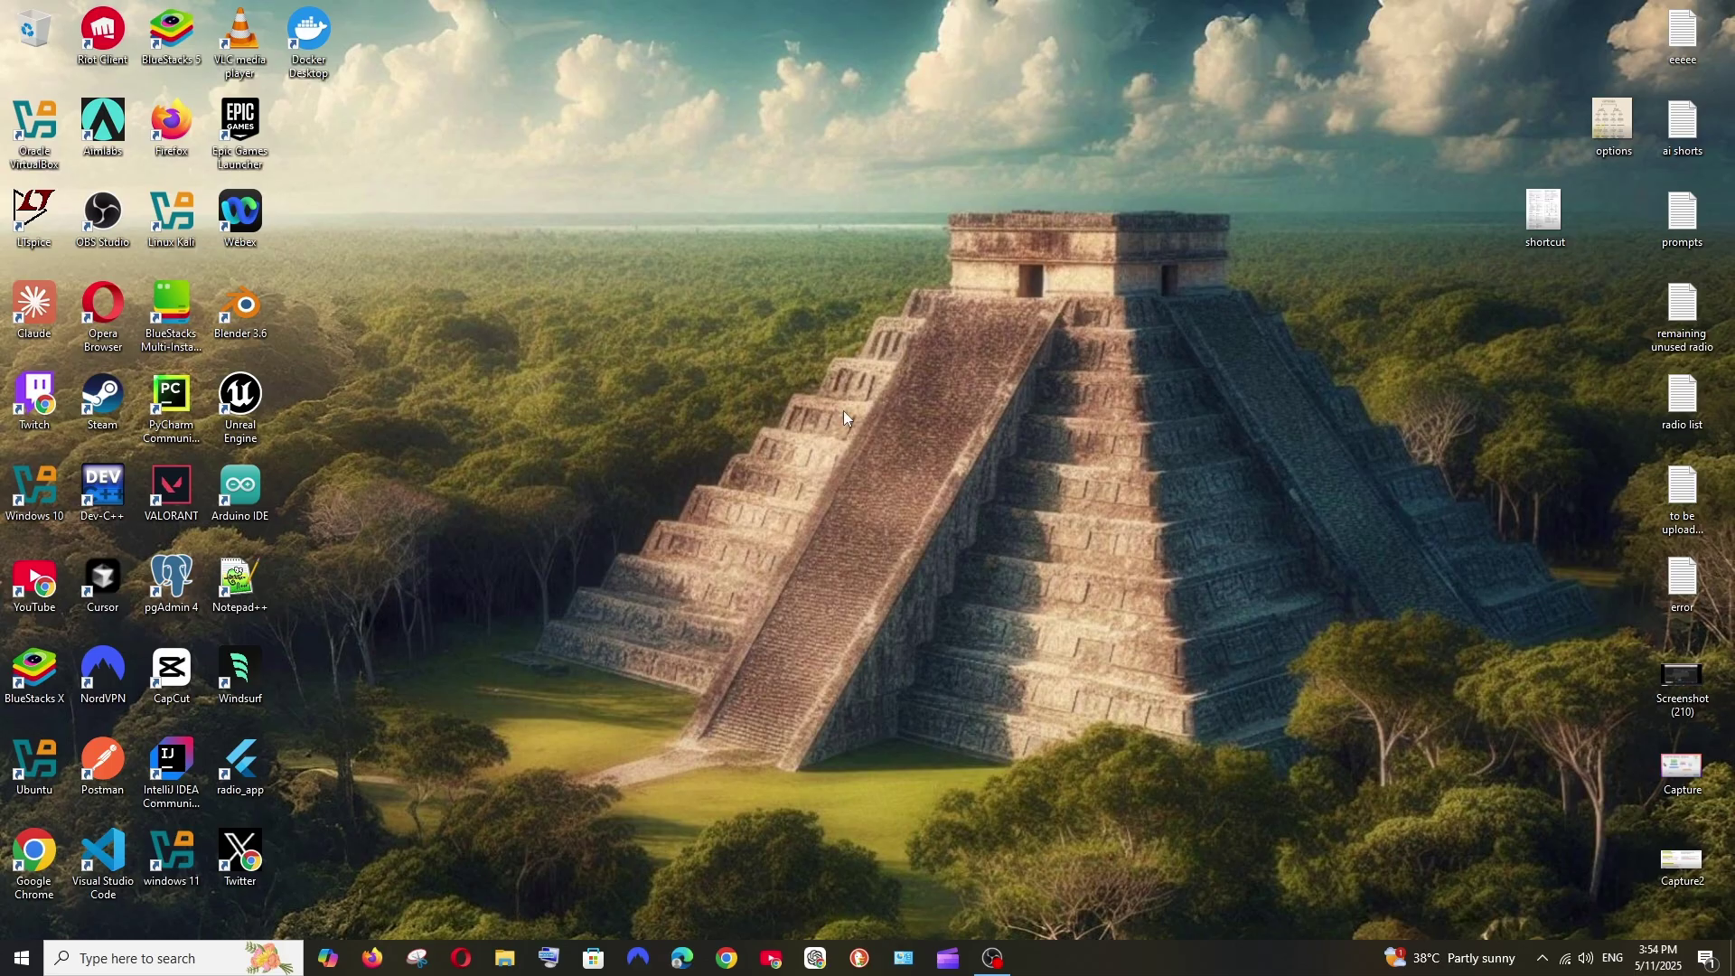
Launch Docker Desktop from its desktop shortcut and accept the Subscription Service Agreement.
click(301, 56)
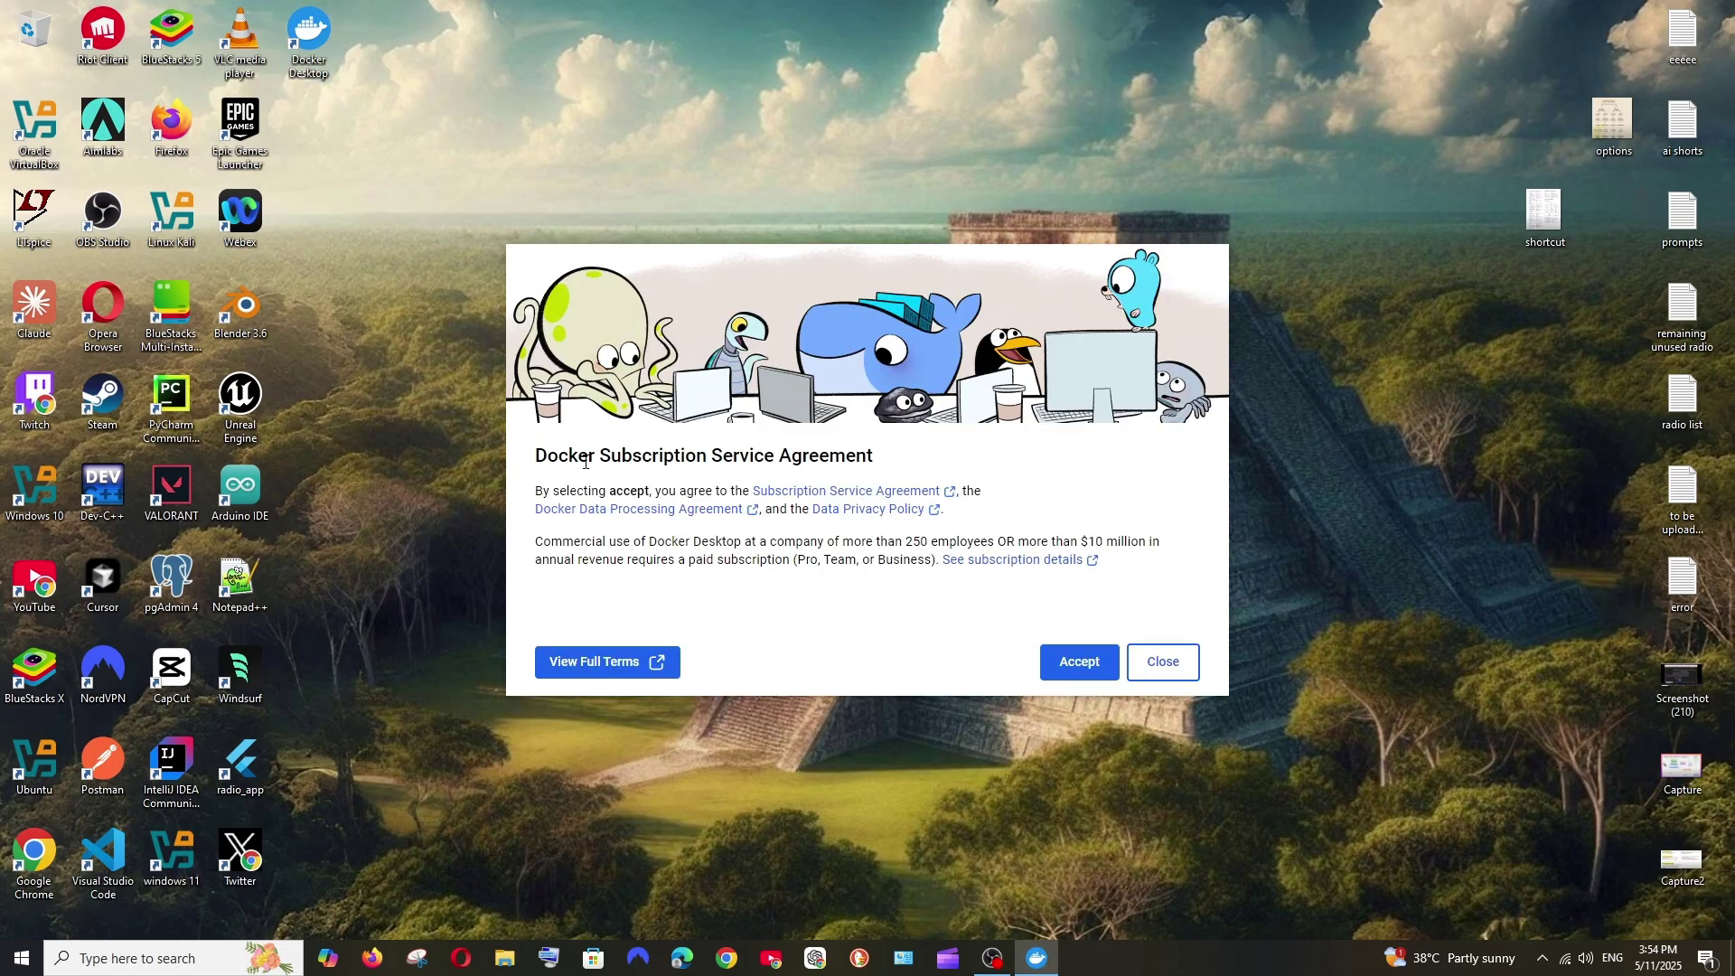
click(1081, 661)
drag(771, 166, 787, 197)
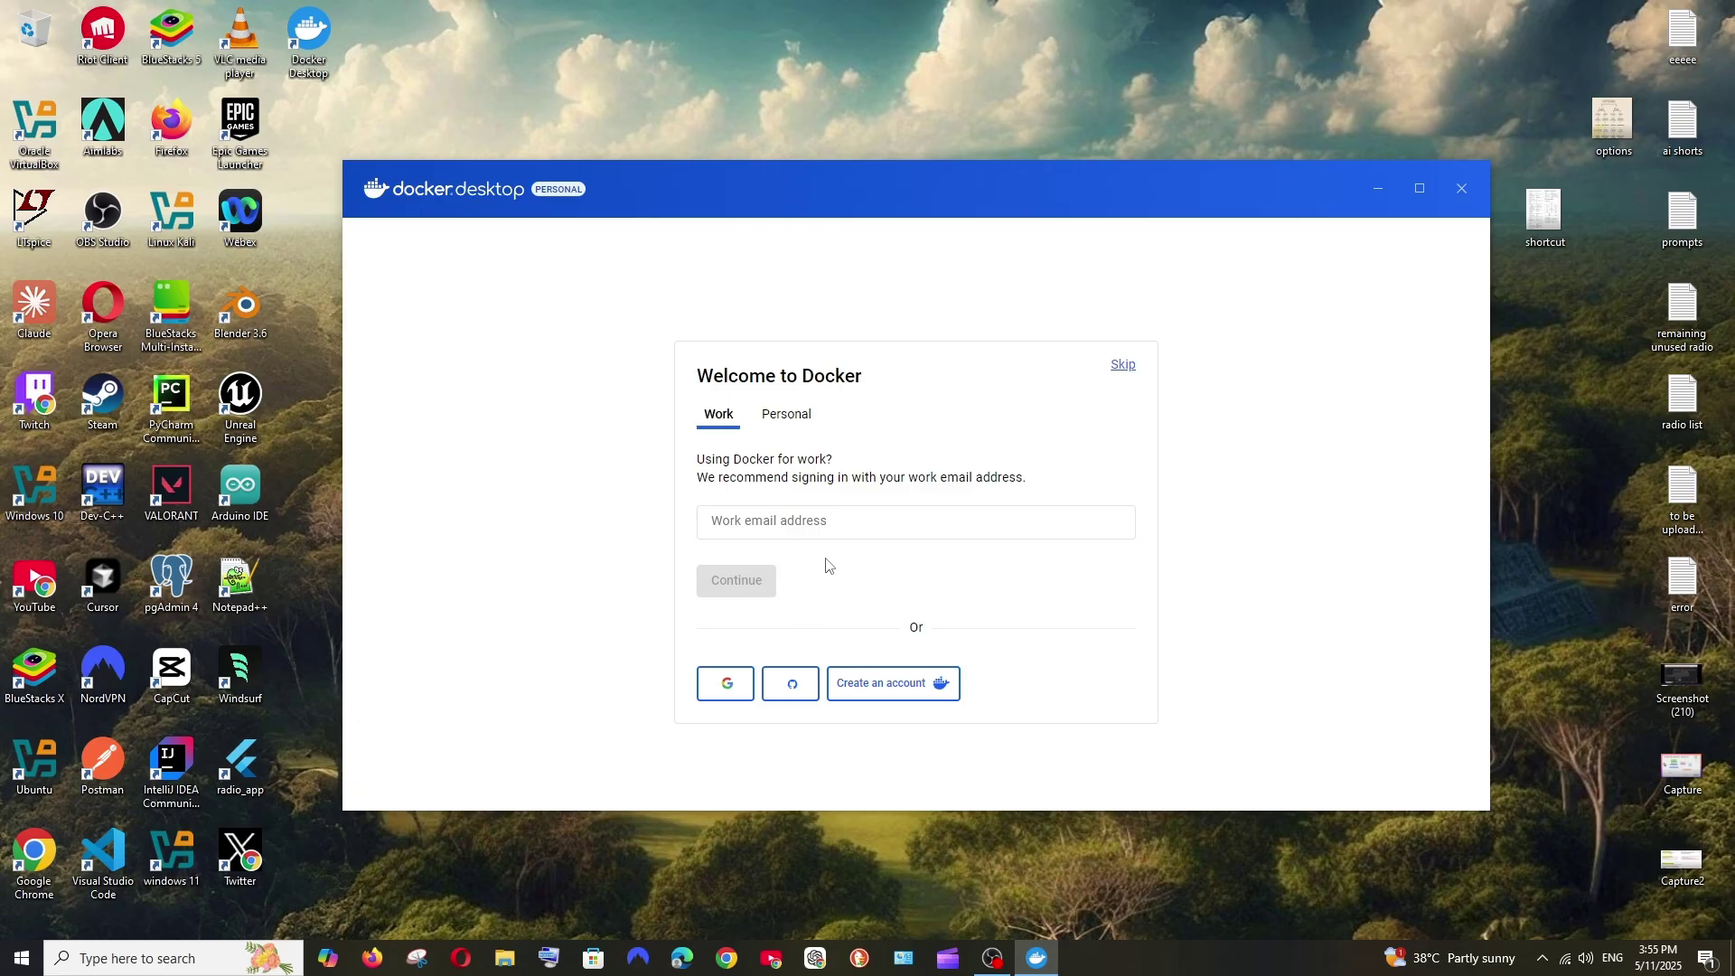
Skip the Docker sign-in and Welcome Survey, then slightly enlarge the Docker Desktop window.
click(770, 517)
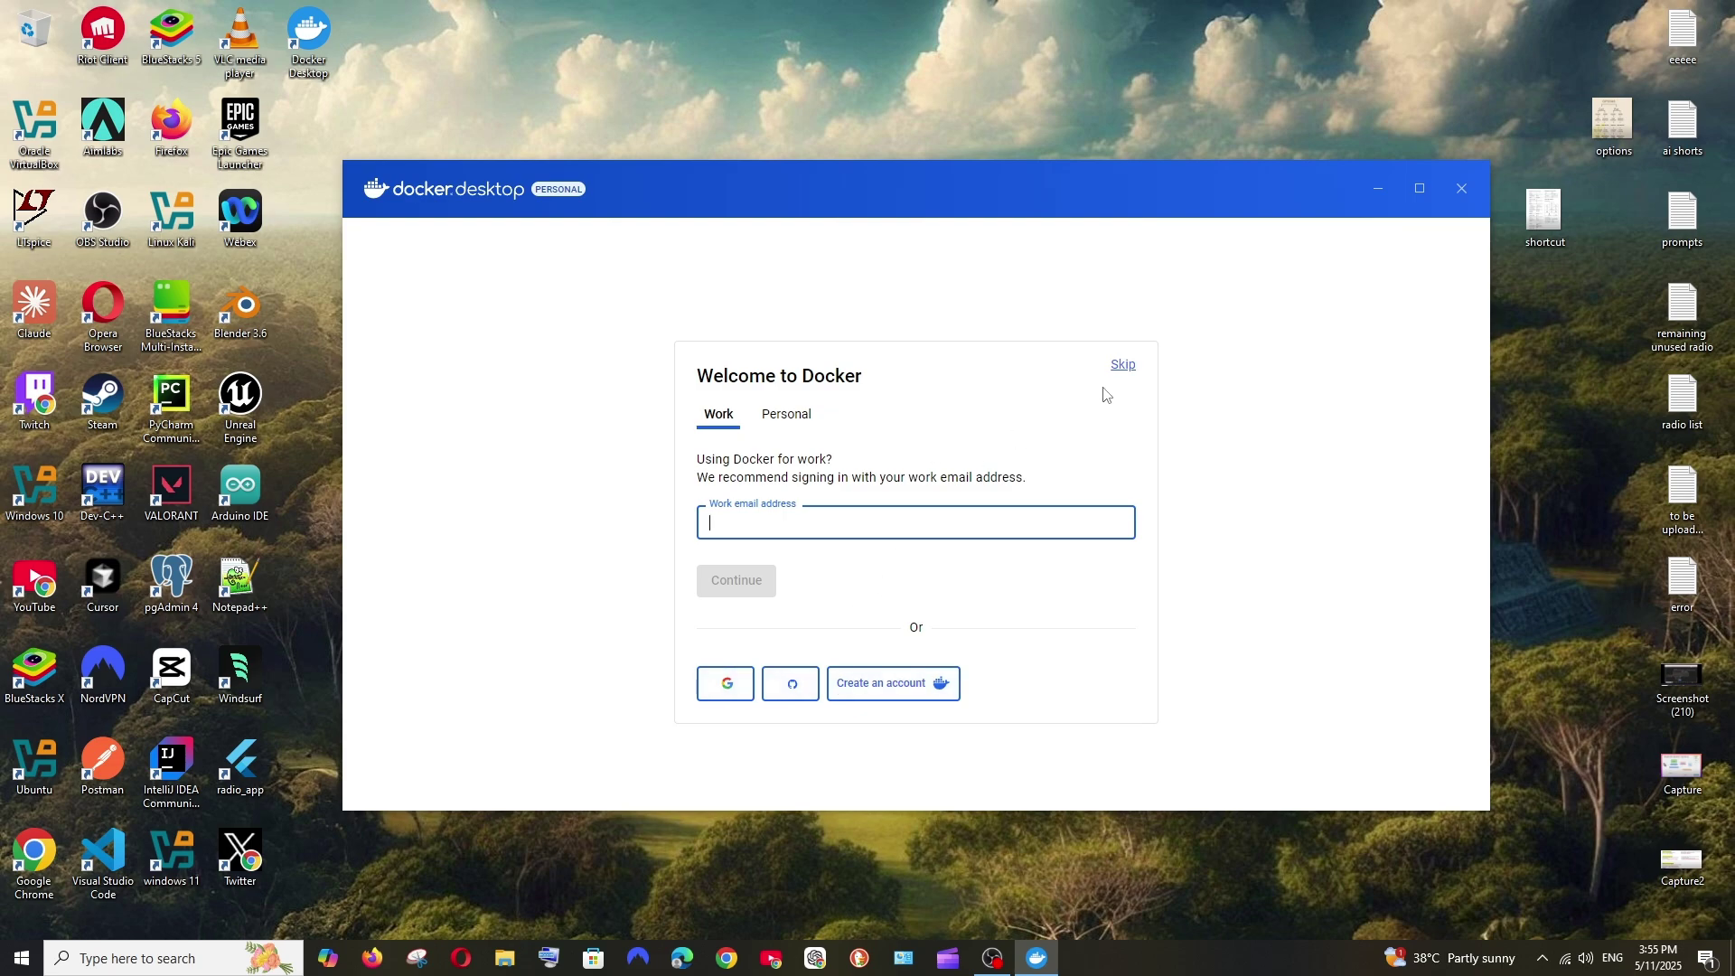
click(1125, 366)
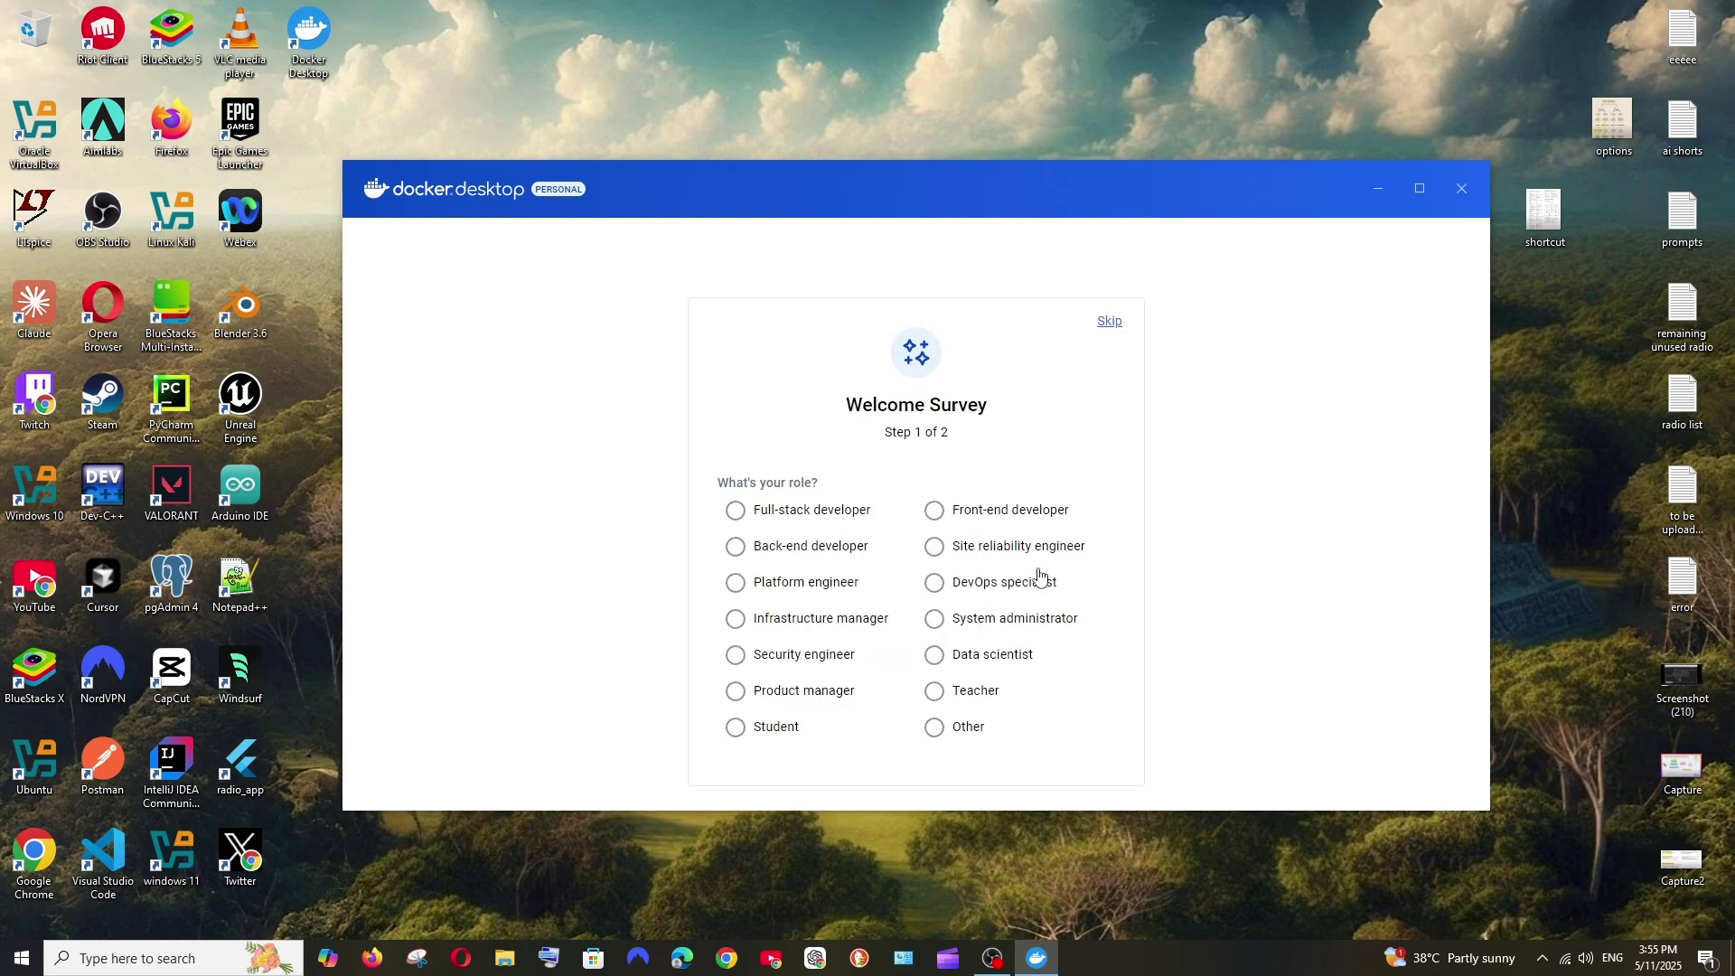
click(1109, 322)
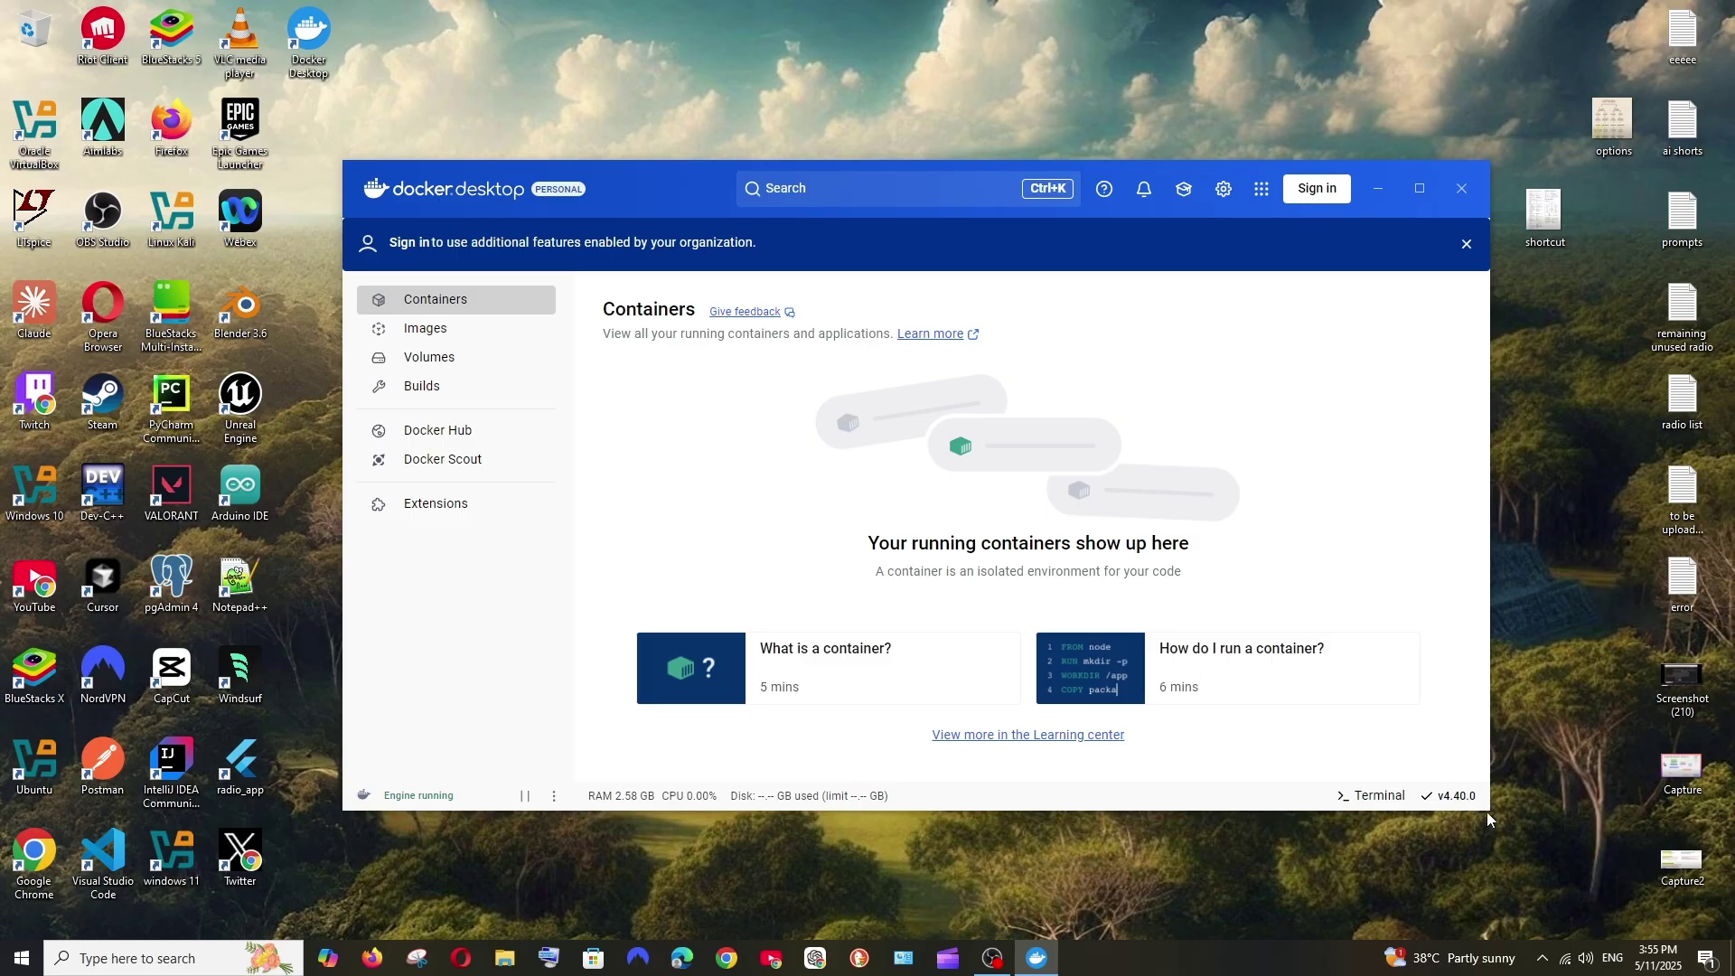
drag(1485, 807, 1514, 865)
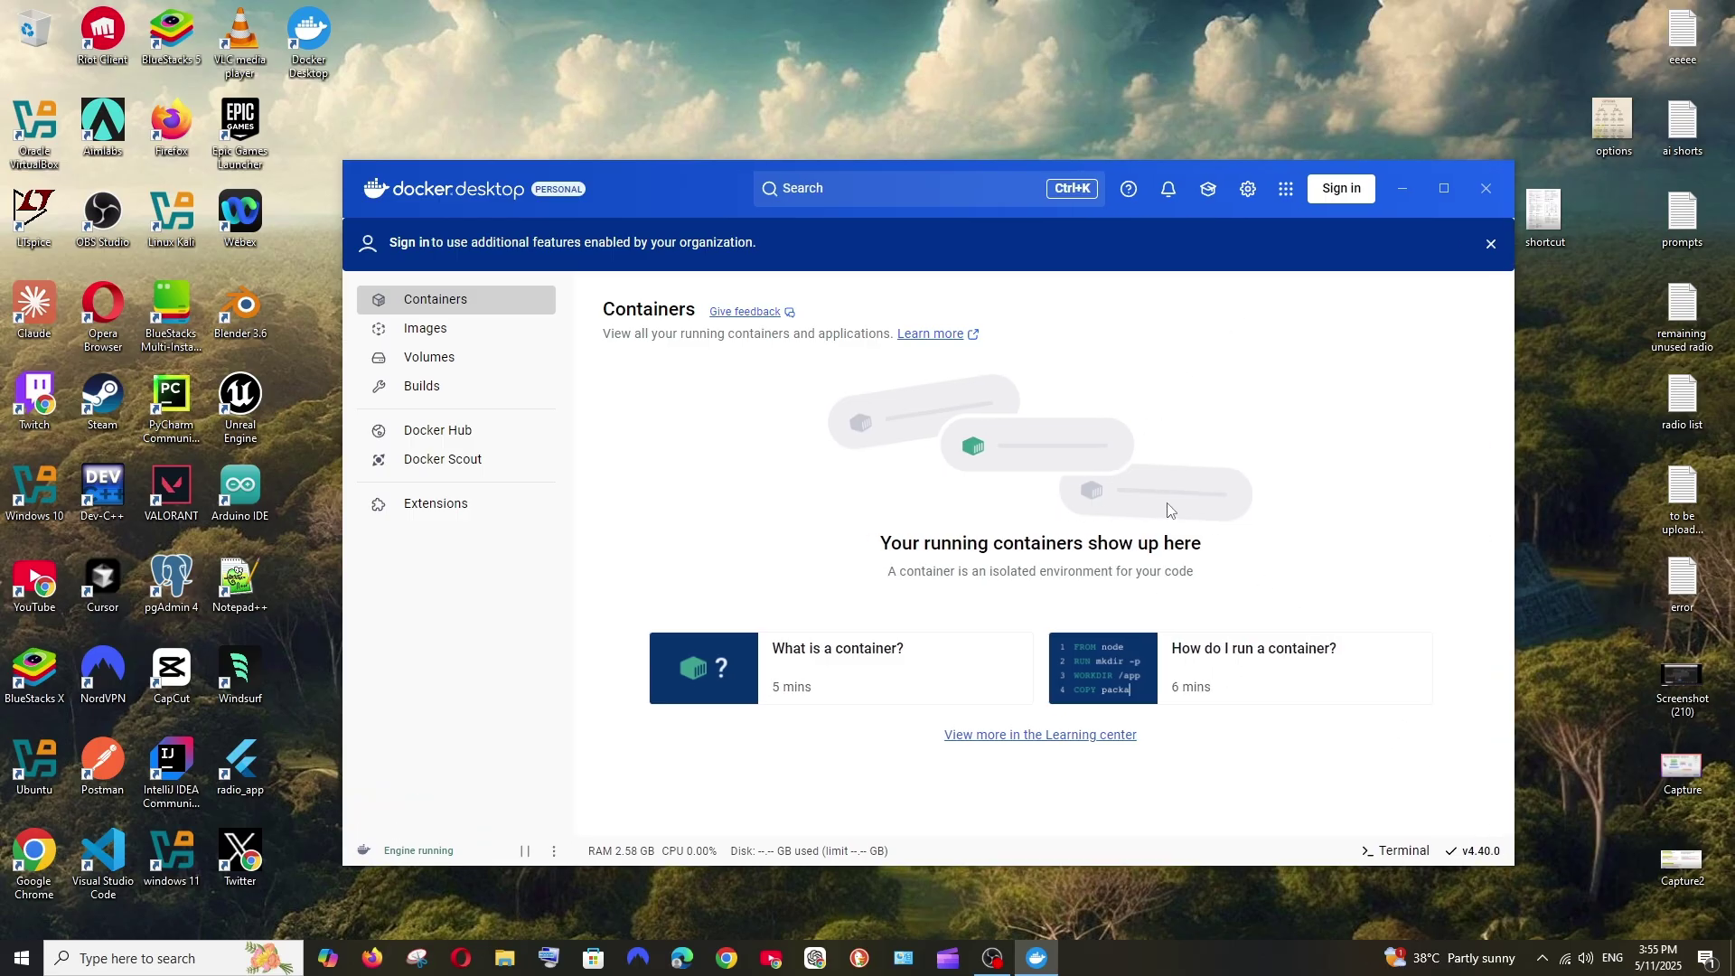